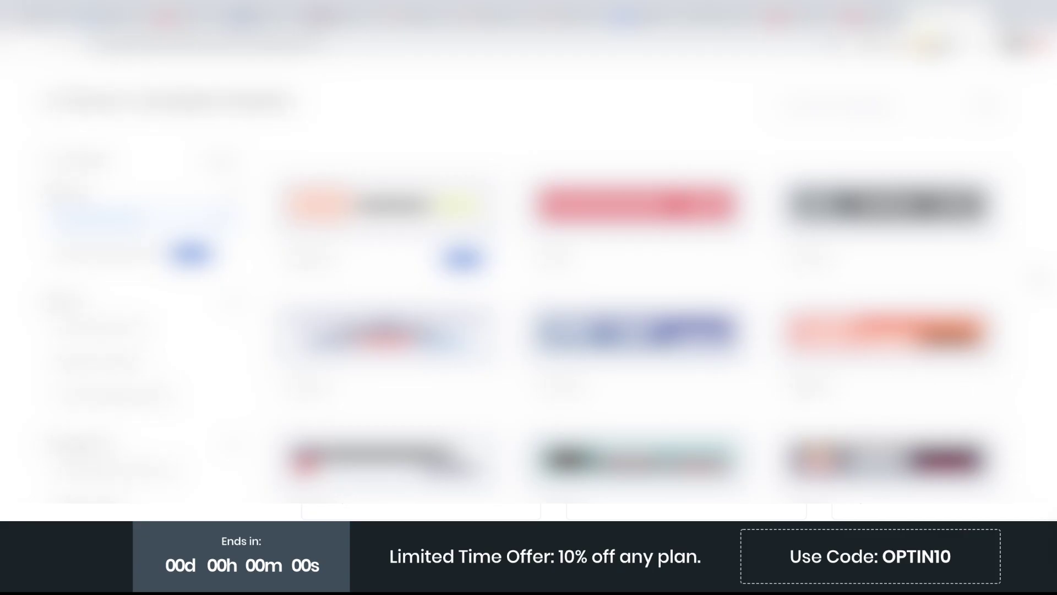
Step: Enter an e-mail address in the spin-to-win bonus offer popup
text(mai)
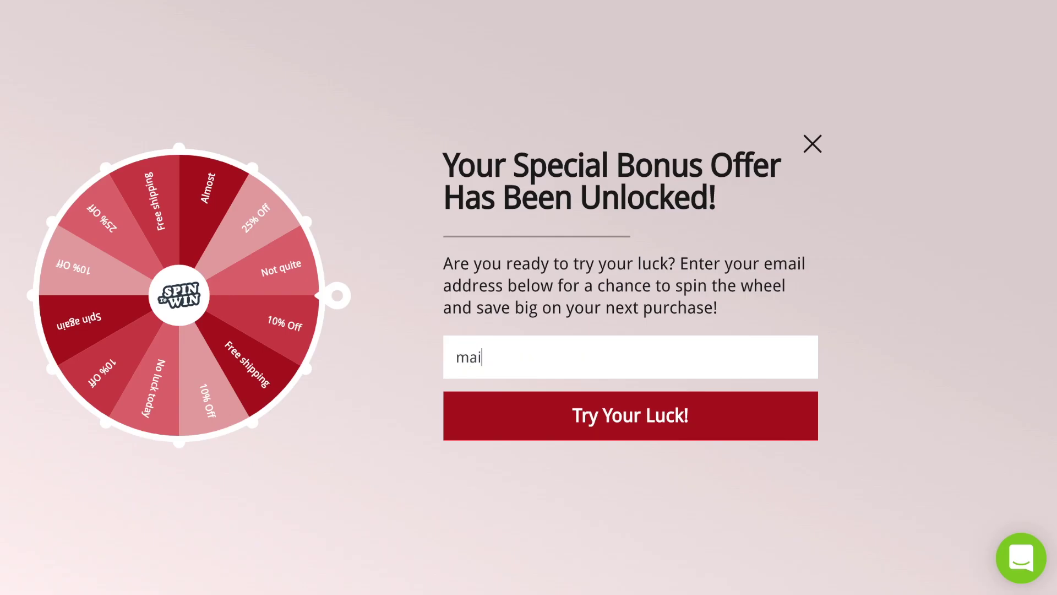
text(l@examp)
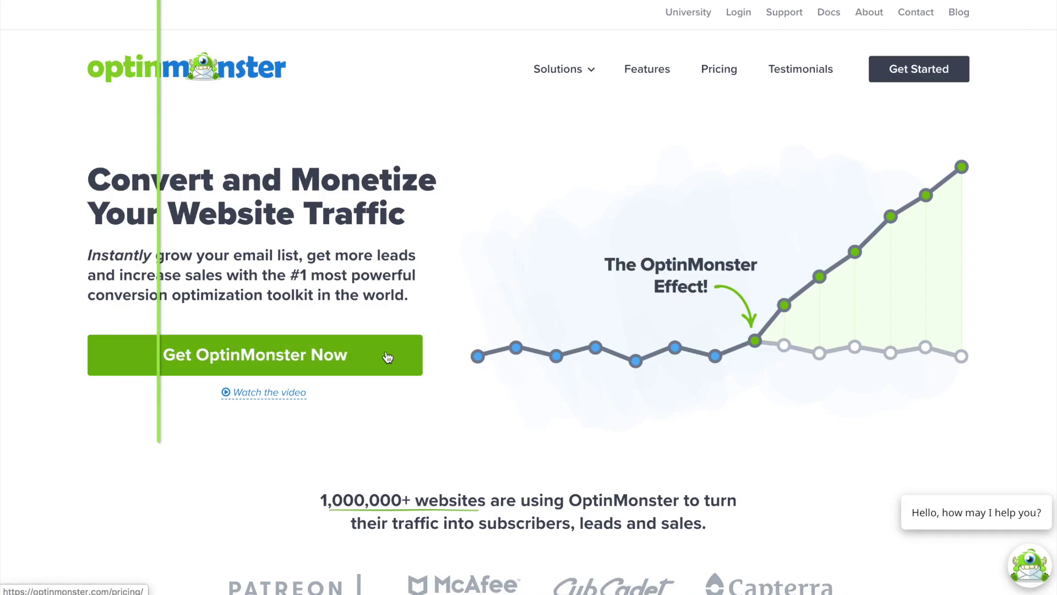
Step: Get OptinMonster from its home page and create a new popup campaign from the Magnet template
click(387, 357)
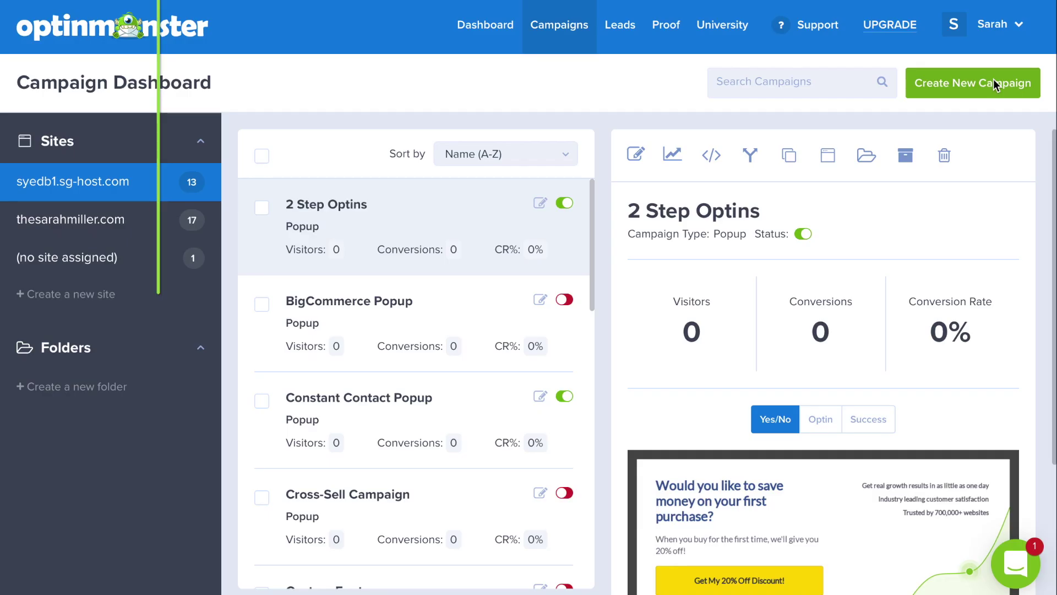
click(993, 81)
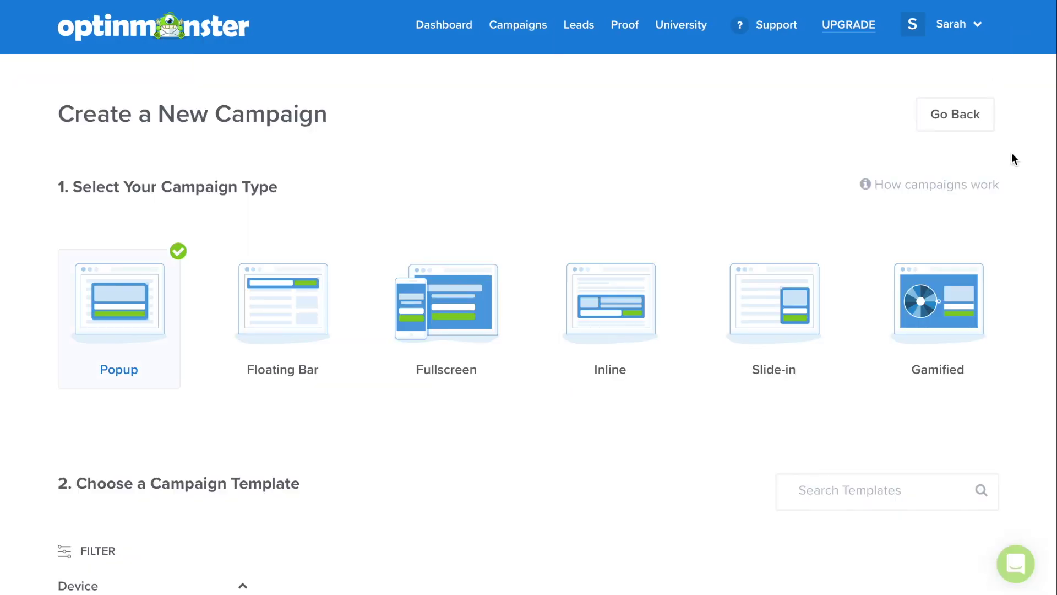
scroll(1006, 191, down, 2)
scroll(1006, 192, down, 12)
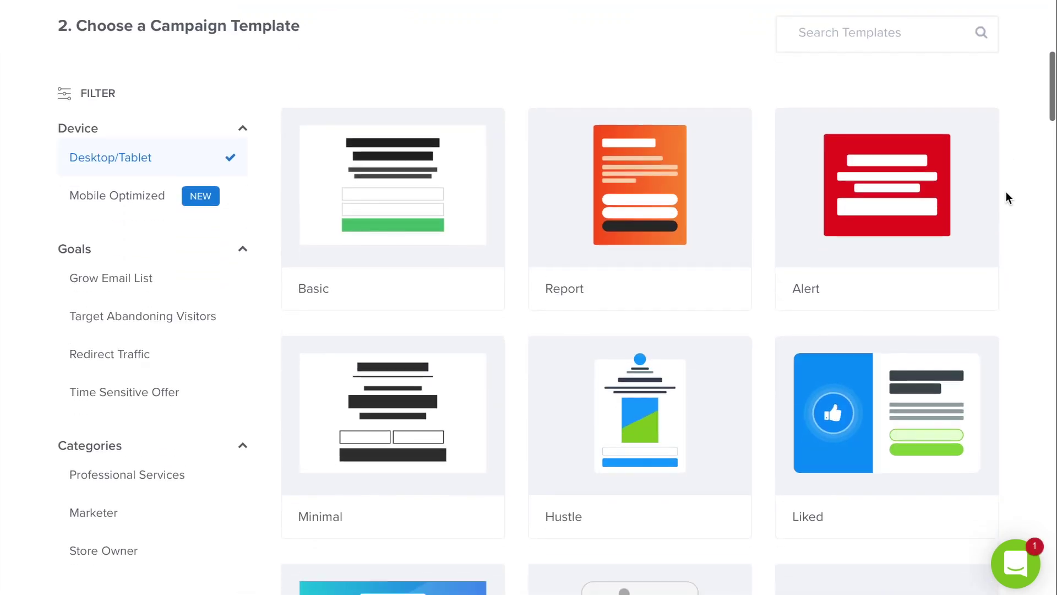
scroll(1006, 193, down, 8)
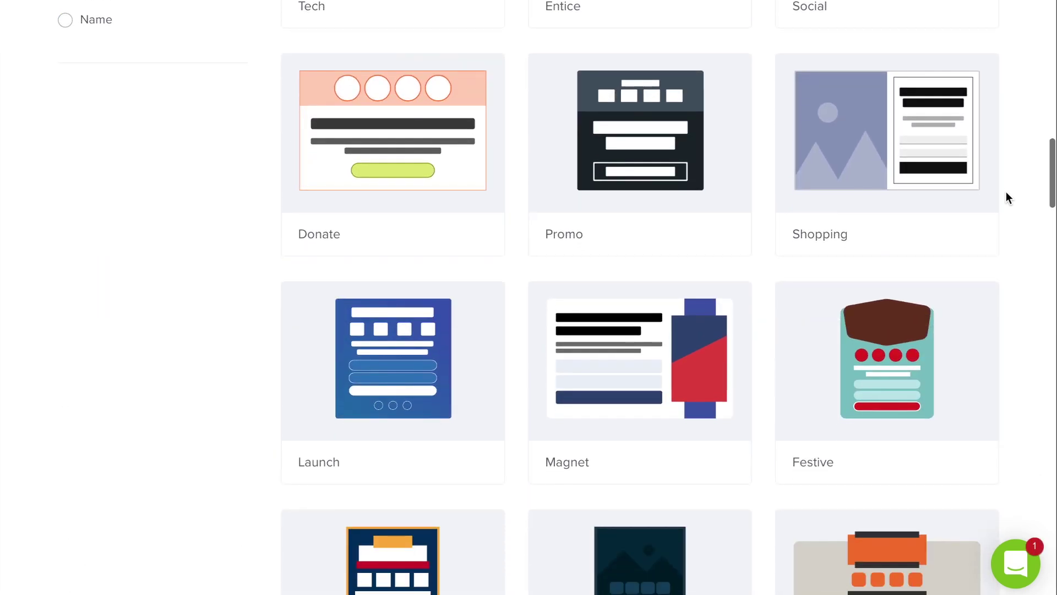
scroll(1006, 197, down, 1)
mouse_move(640, 341)
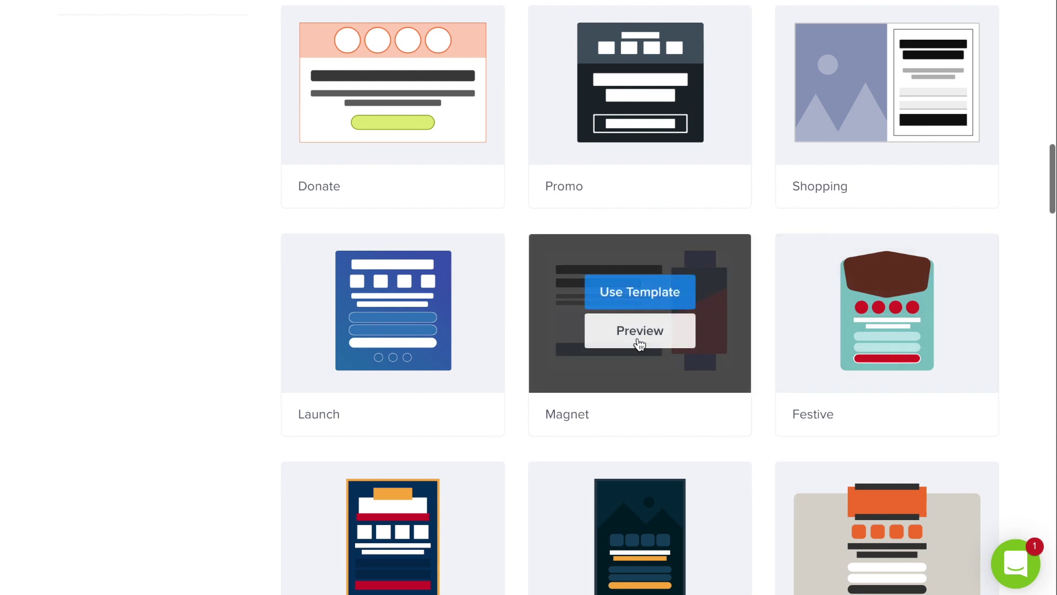
click(636, 303)
click(637, 308)
Step: Name the campaign "Eloqua Popup", replace its default site with Awesome Motif (syedb1.sg-host.com), and start building
text(Eloqua Popup)
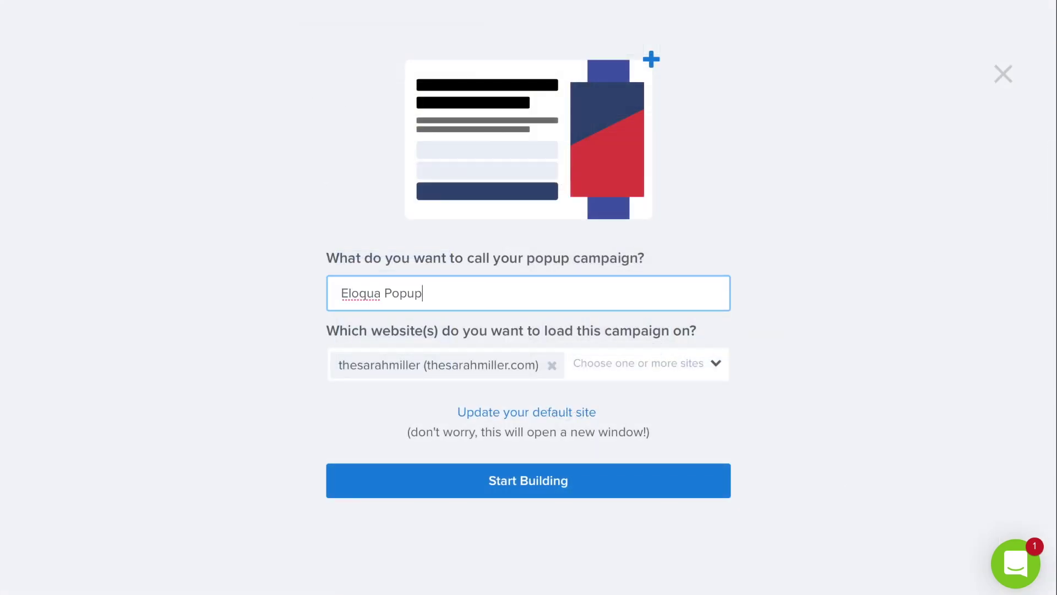
click(551, 366)
click(555, 370)
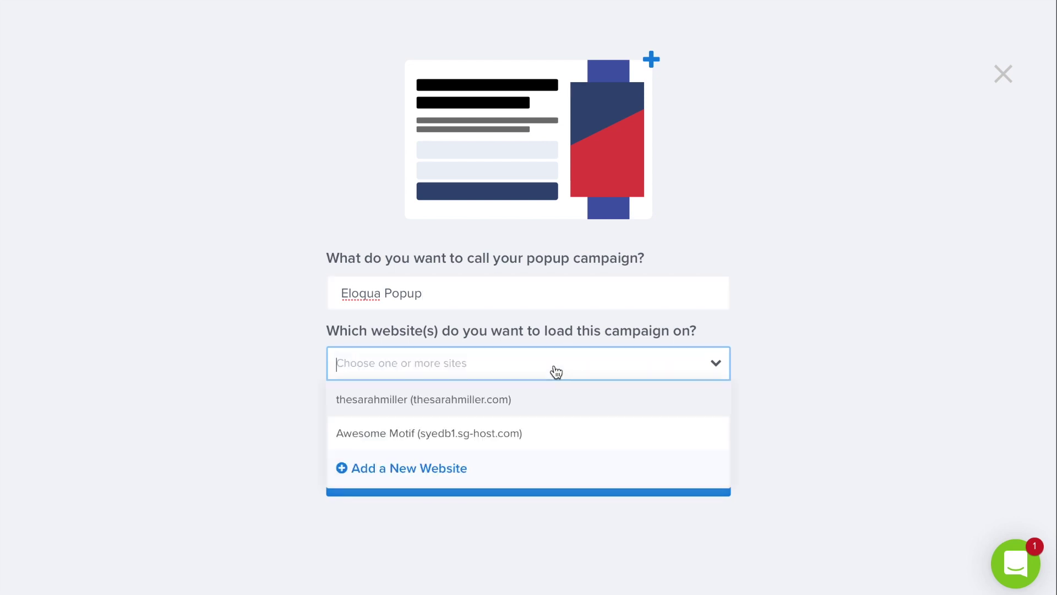
click(531, 432)
click(518, 504)
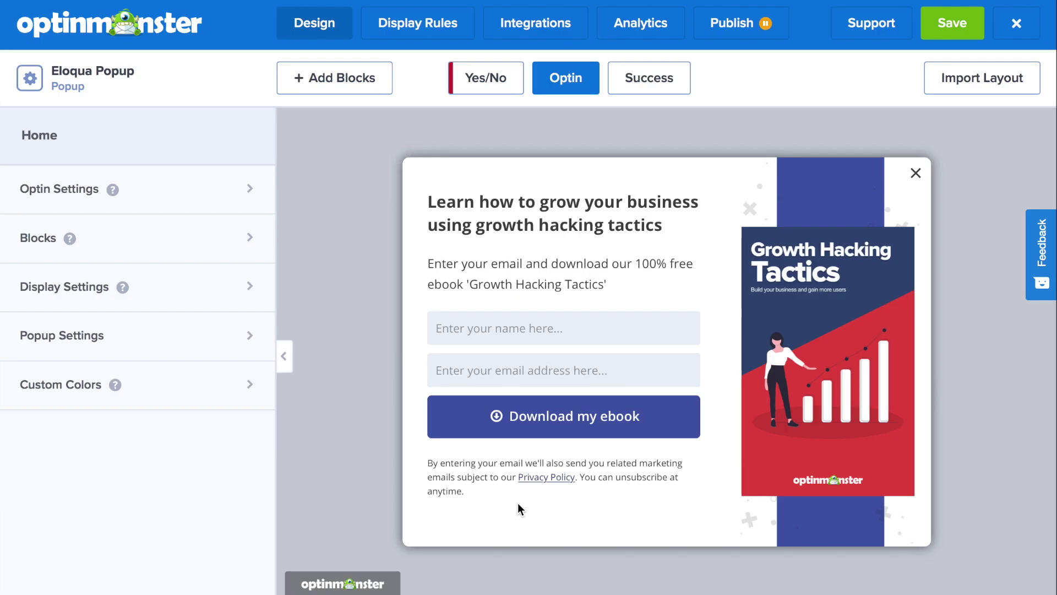
Step: Import both saved color profiles into the campaign's custom colors and return to the builder's home settings
click(227, 395)
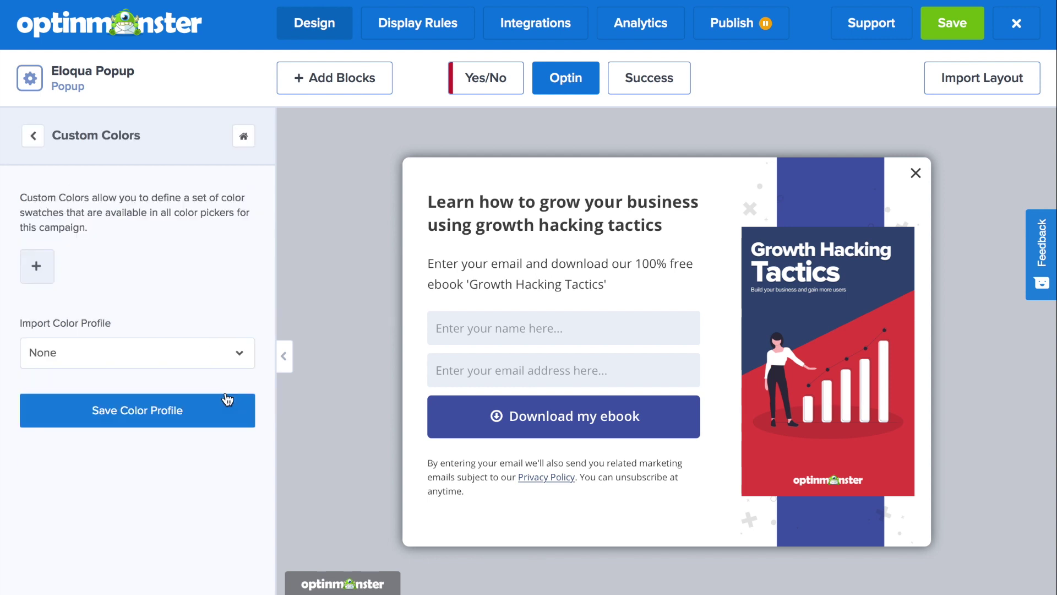
click(225, 363)
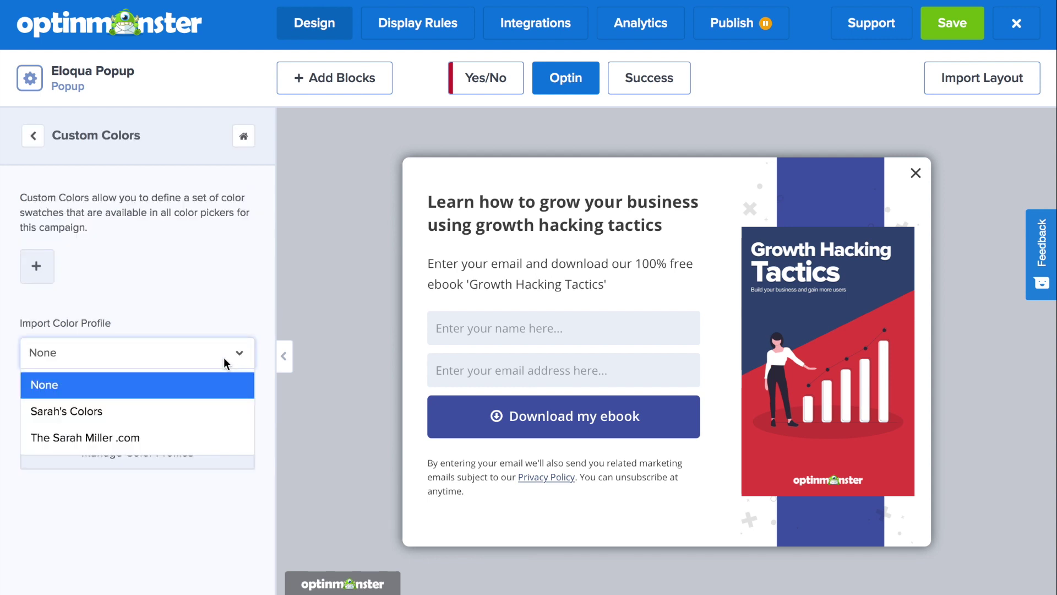
click(210, 410)
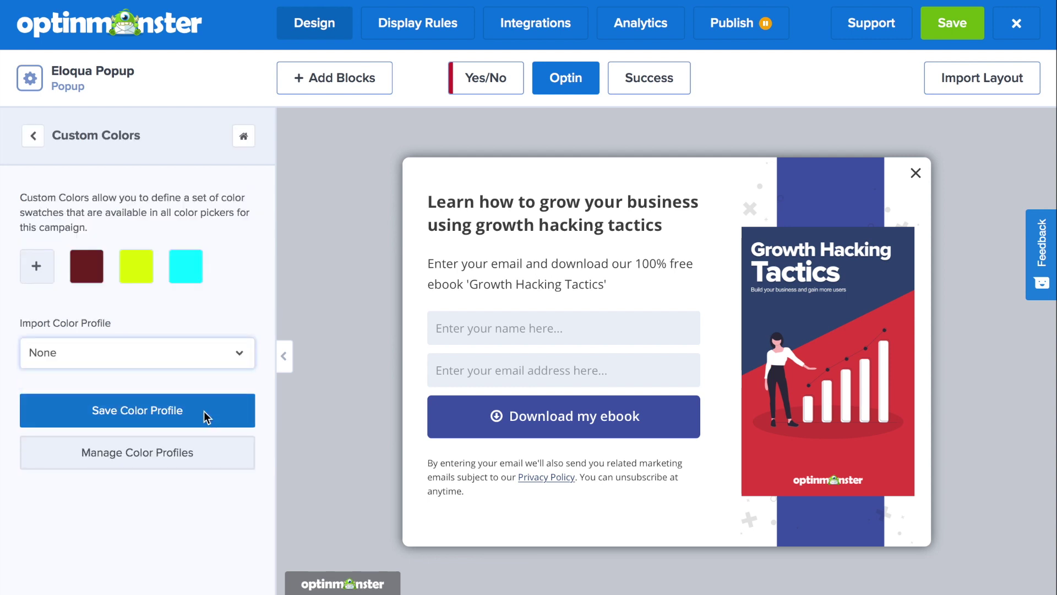
click(206, 359)
click(172, 441)
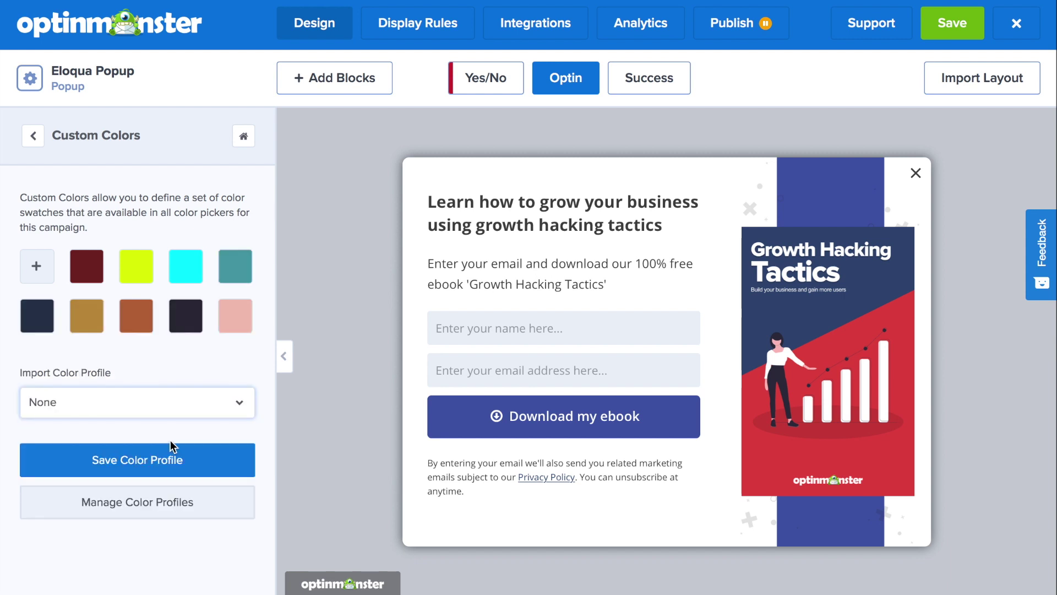
click(33, 138)
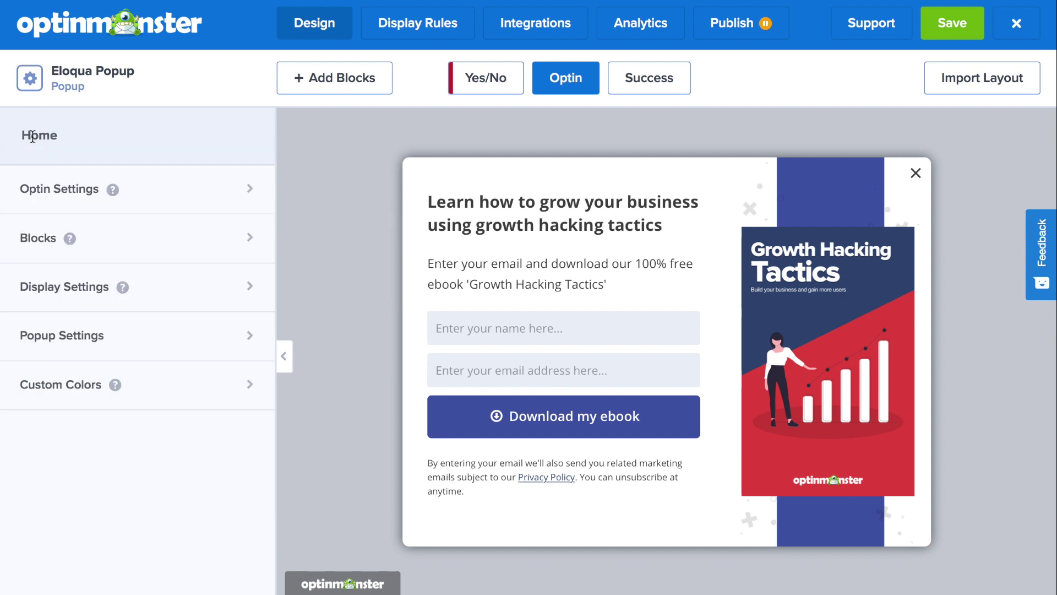
Step: Clear the popup's ebook image column and fill it with an Image block showing the medical ventilator from the image library
click(759, 148)
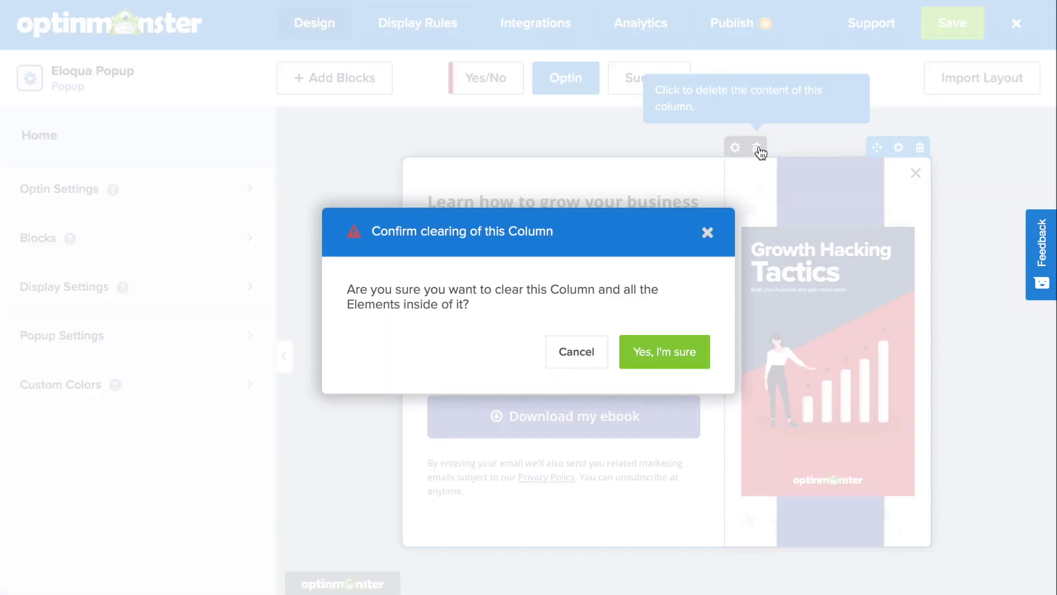
click(663, 350)
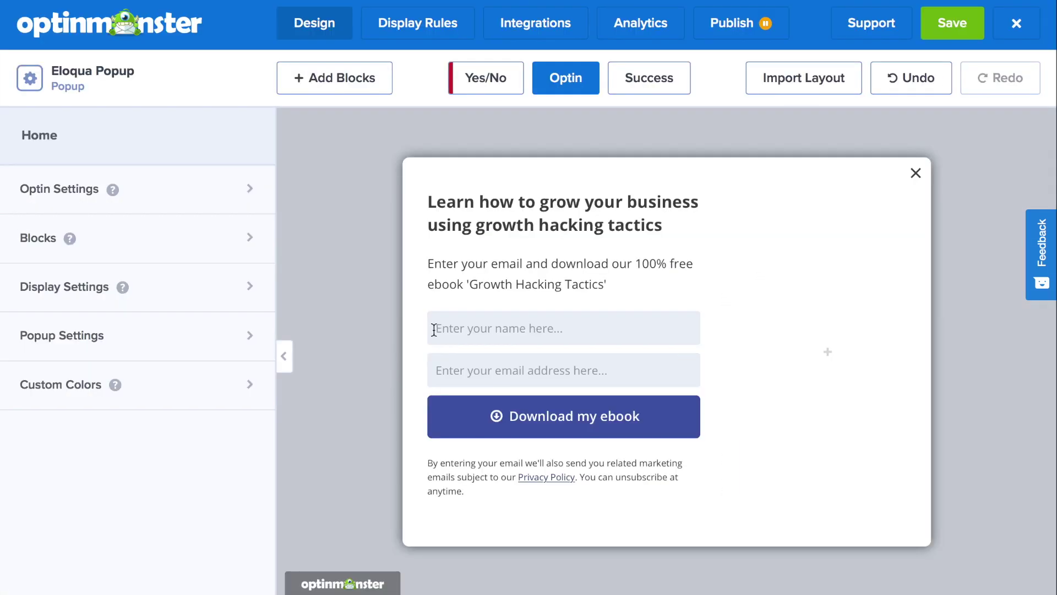
click(198, 234)
scroll(223, 376, down, 1)
scroll(222, 376, down, 5)
drag(217, 385, 821, 332)
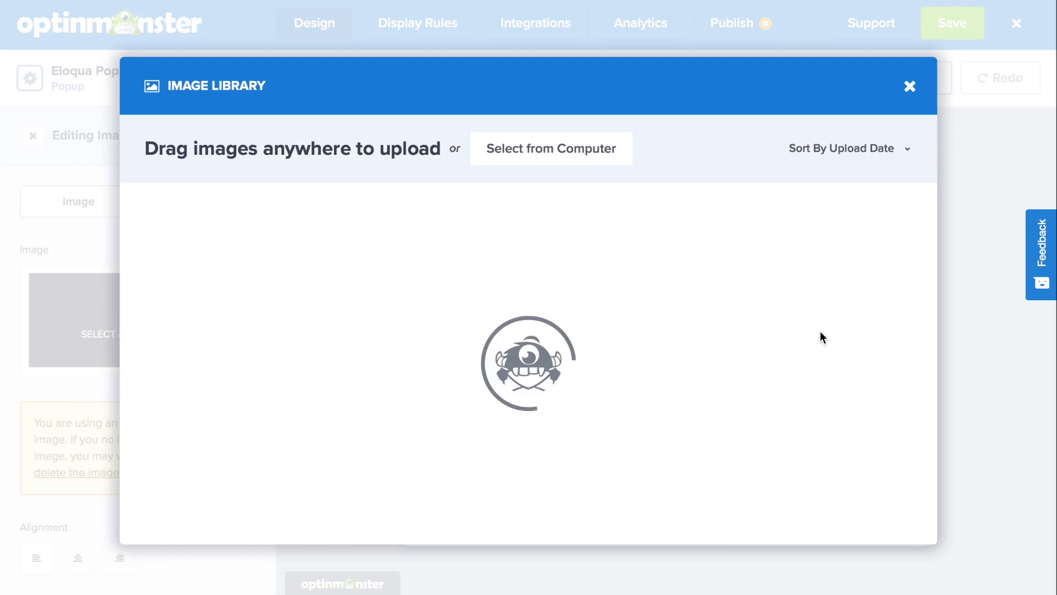
click(252, 259)
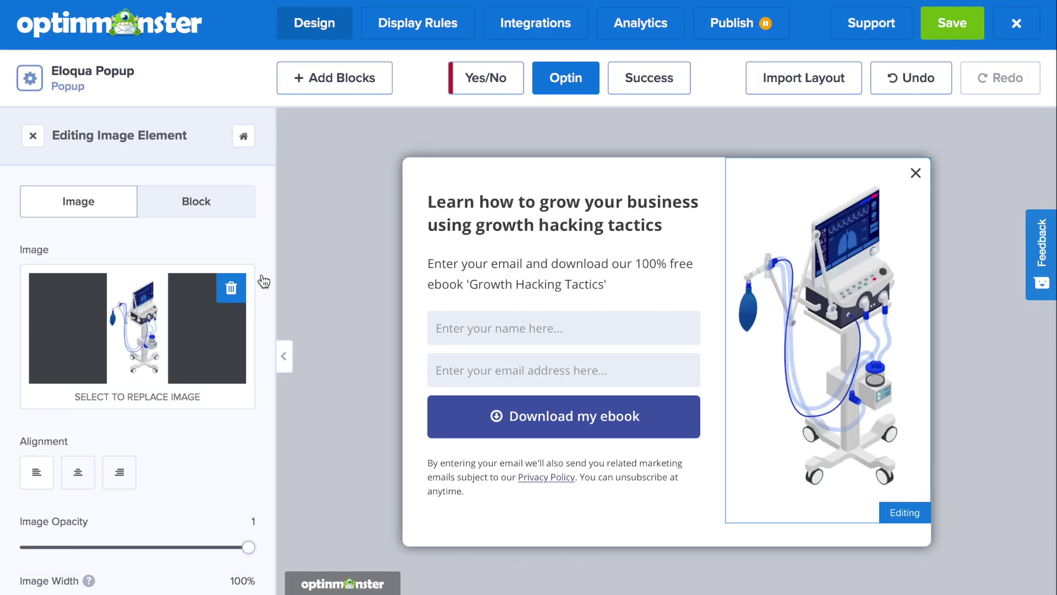
Step: Replace the popup headline with "Our Medical Equipment is Designed to Help You Save Lives." and center it
click(542, 215)
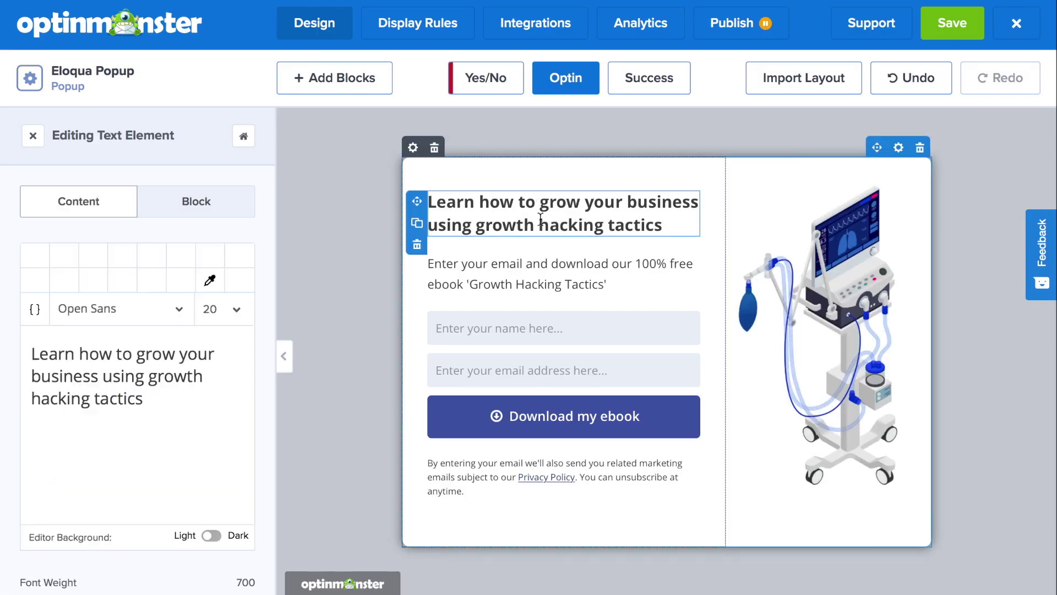
drag(144, 399, 2, 370)
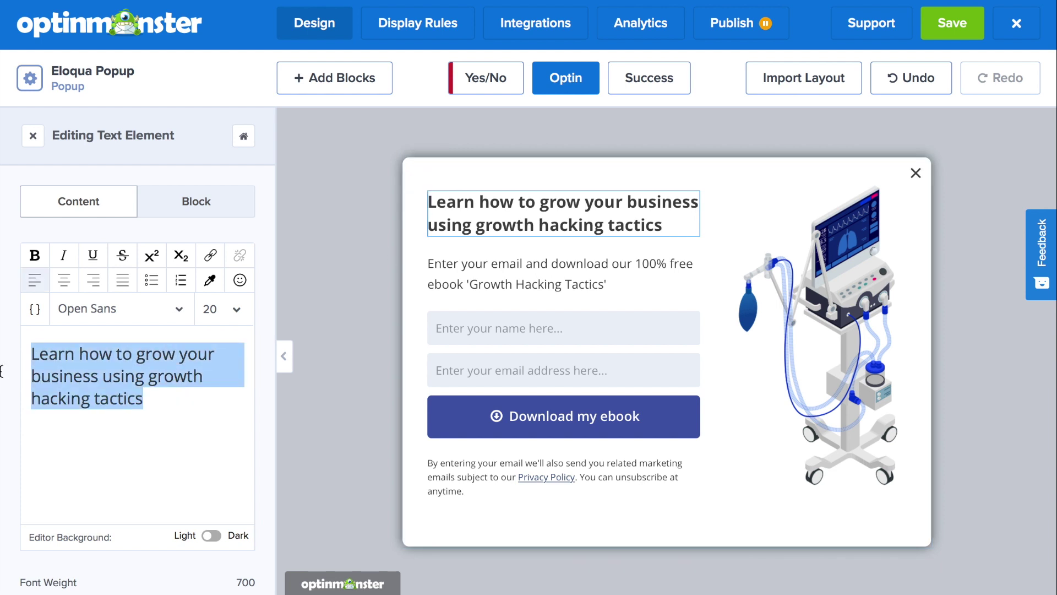
text(Our Medical Equipment is )
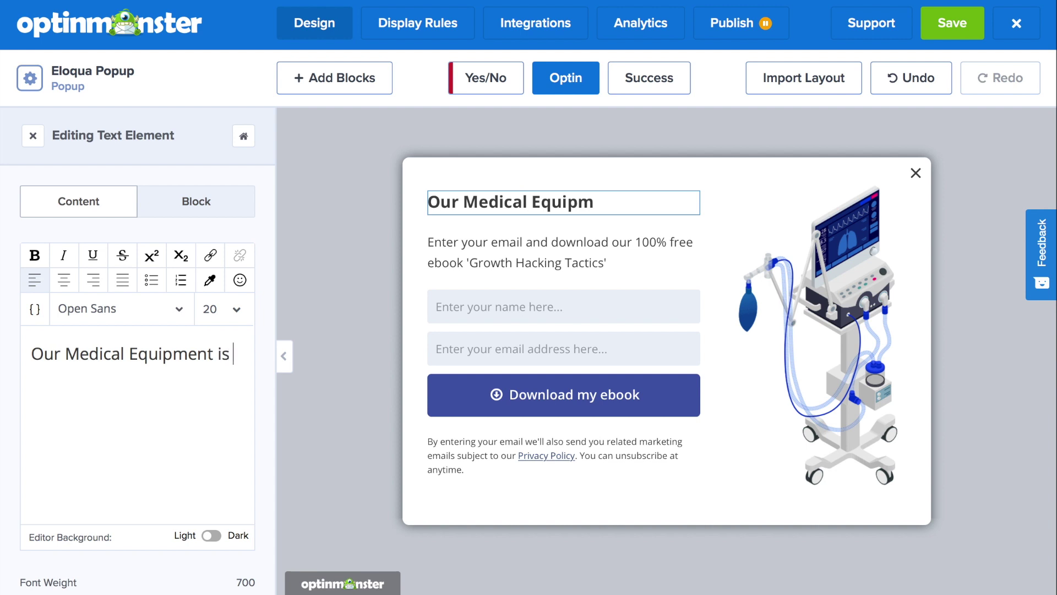
text(Designed to Help You)
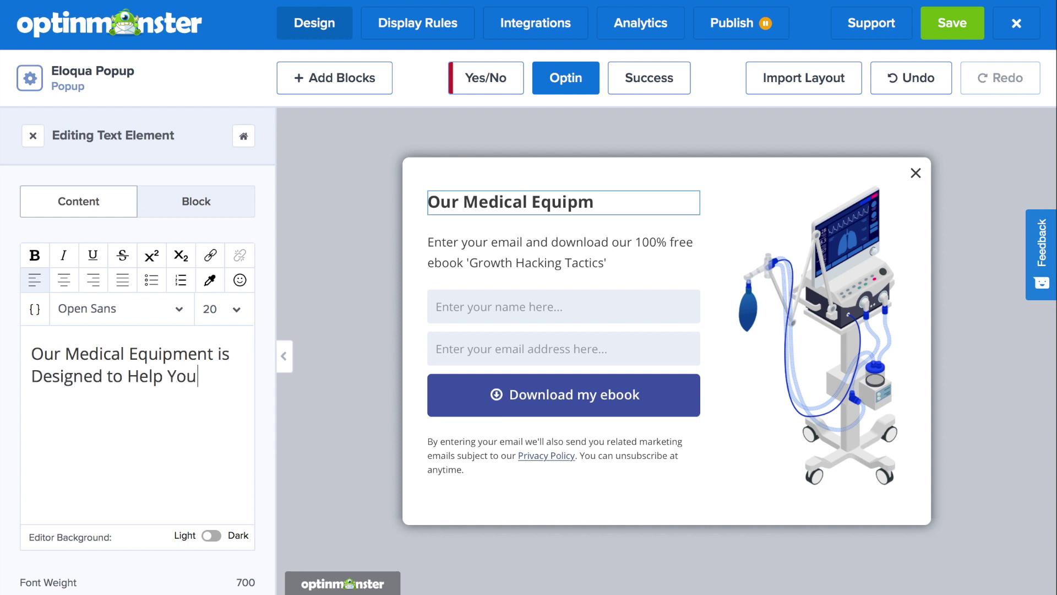
text( Save Lives.)
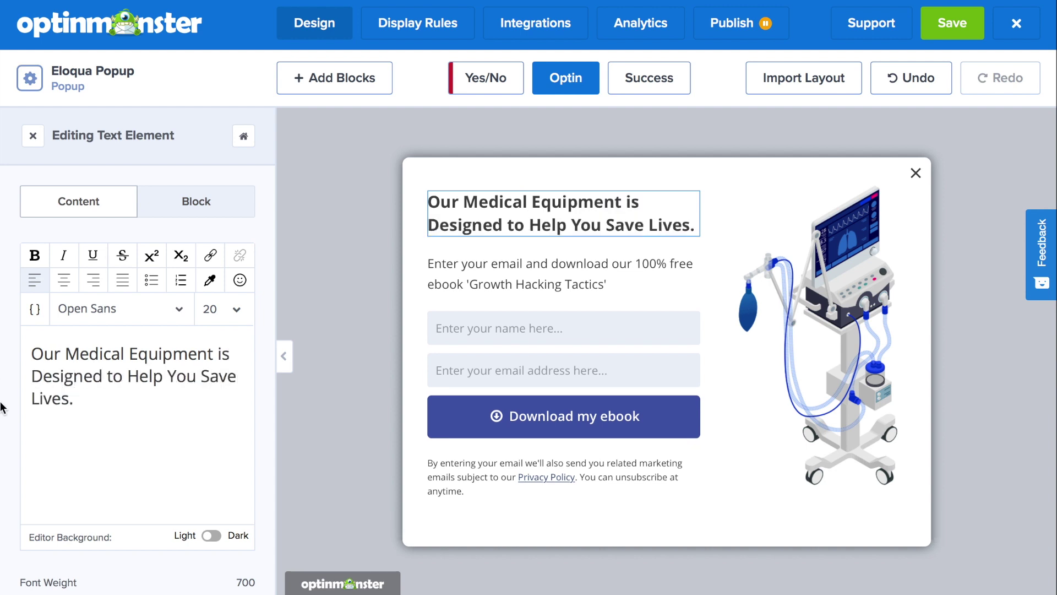
drag(94, 402, 2, 360)
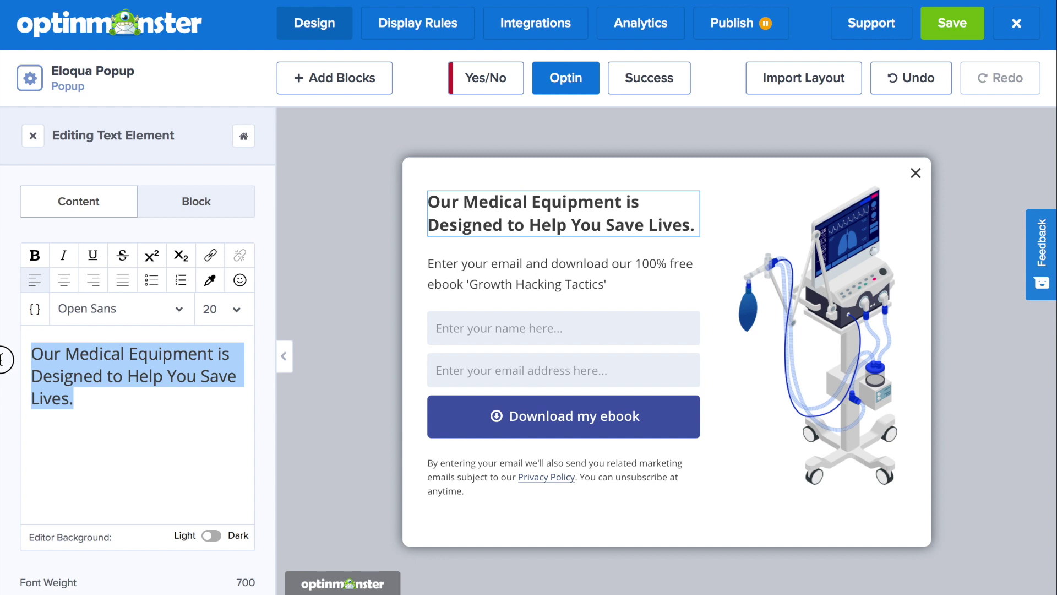
click(65, 281)
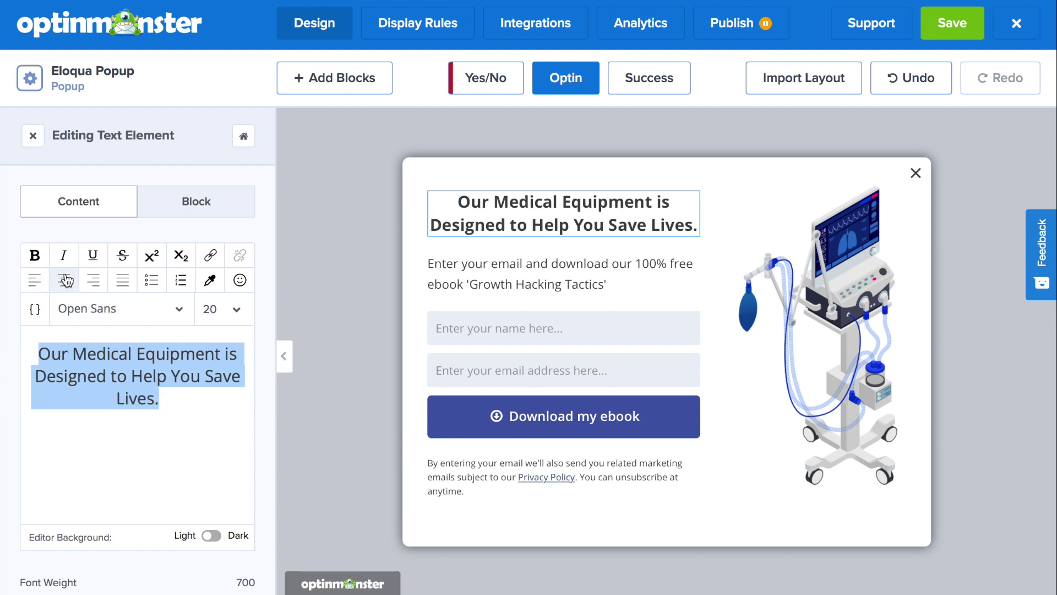
Step: Replace the text below the headline with "Sign Up for a Consultation Today."
click(543, 283)
drag(94, 411, 2, 364)
text(Sign Up for a Consultation Today.)
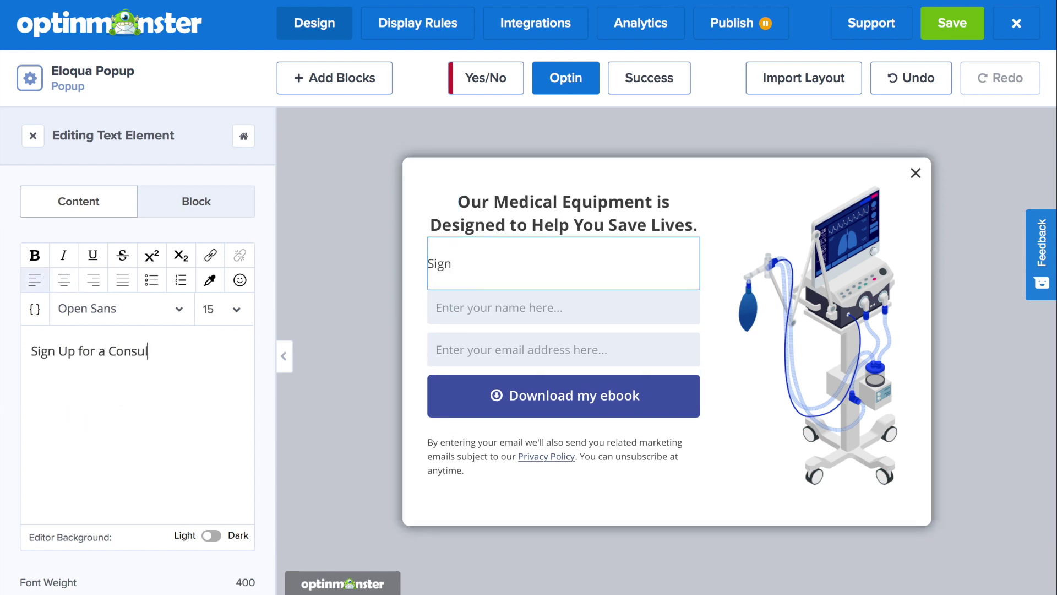
Step: Format the consultation line in the imported dark red color, with a larger font size and bold
drag(222, 351, 33, 351)
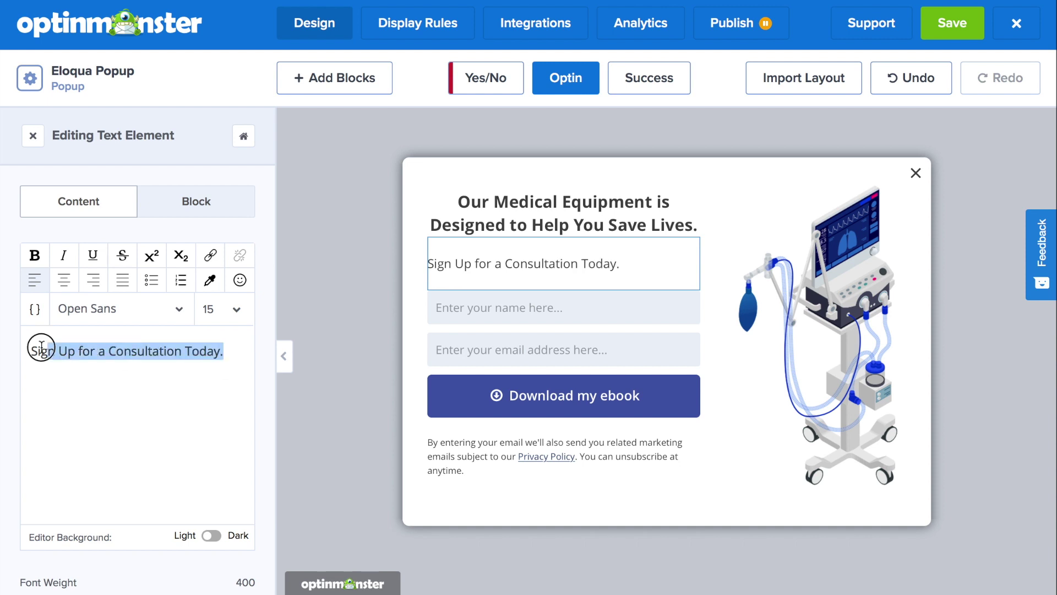
click(209, 280)
click(72, 507)
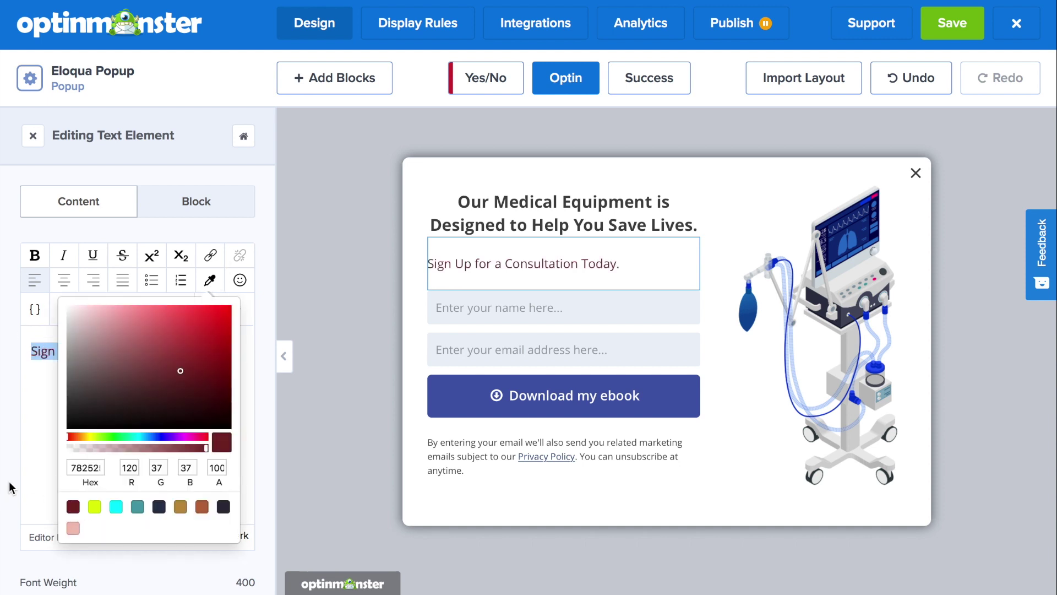
click(237, 309)
scroll(217, 397, down, 3)
click(217, 451)
click(35, 256)
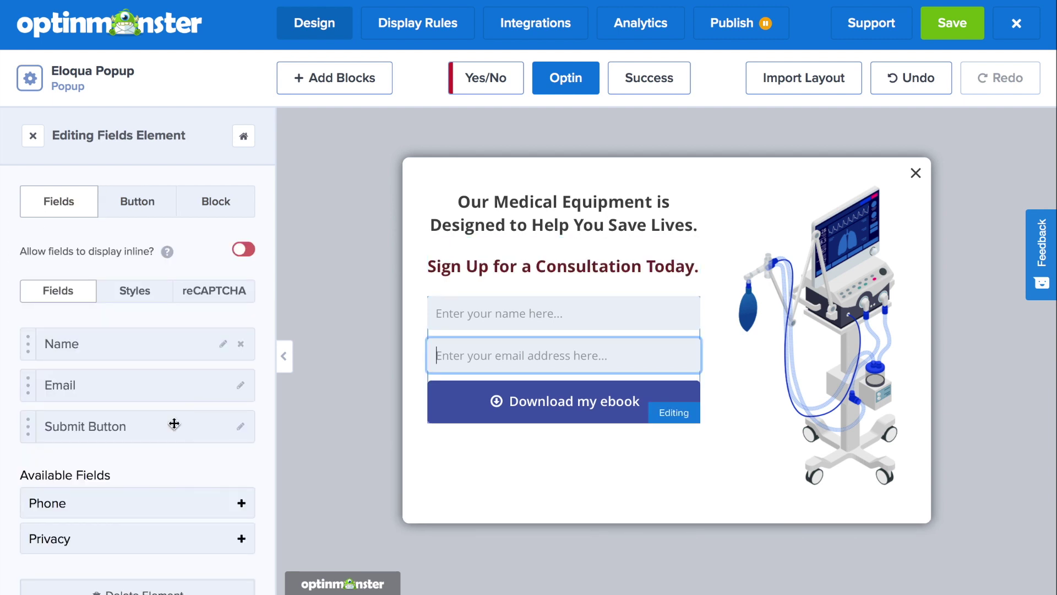
Step: Add the Phone field to the optin form and set the submit button's text to "Sign Up for a Consultation"
scroll(177, 465, down, 1)
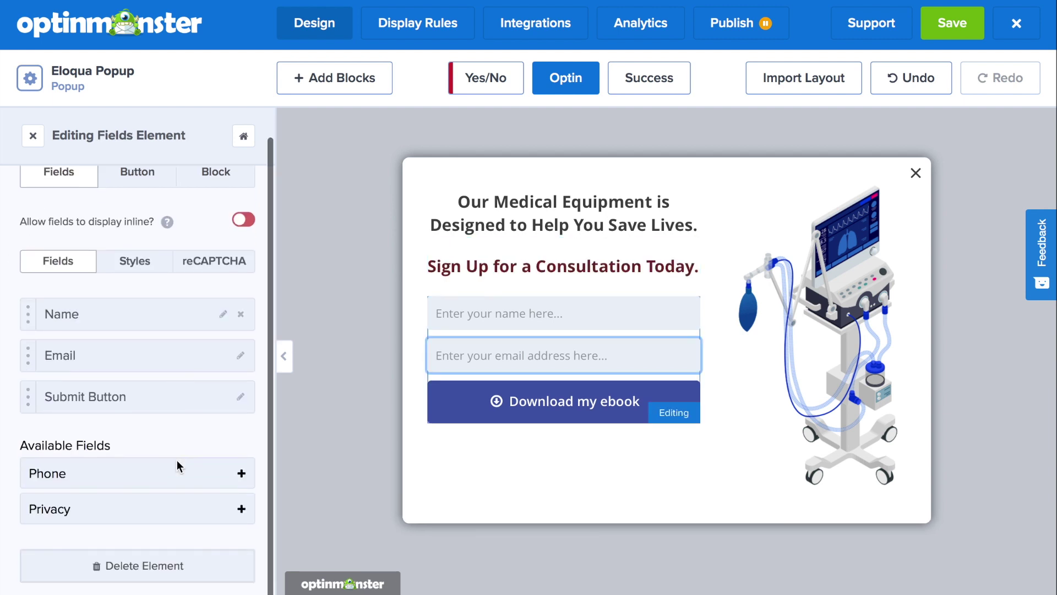
click(243, 471)
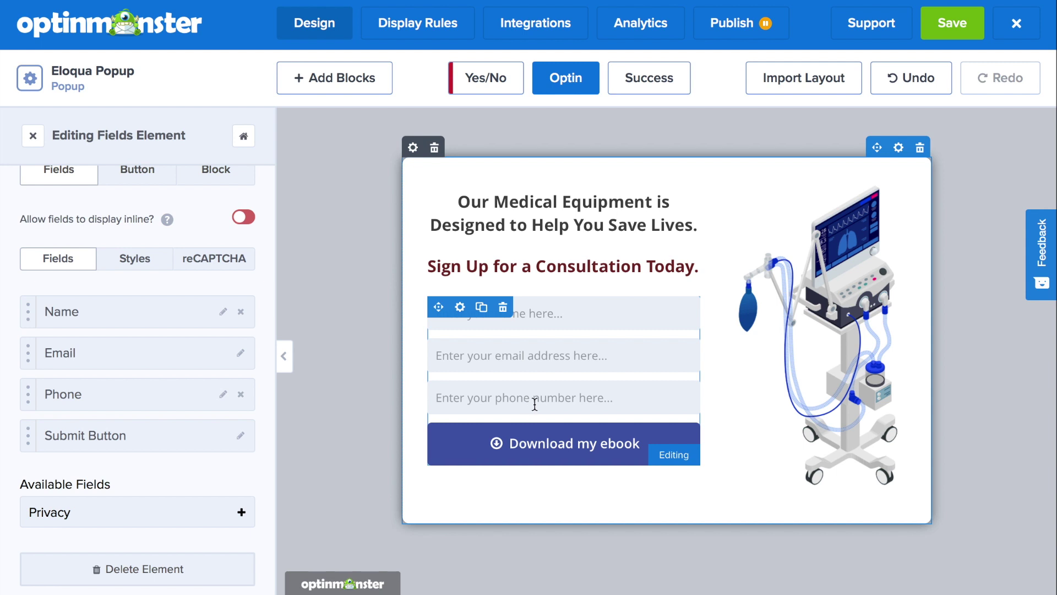
click(542, 455)
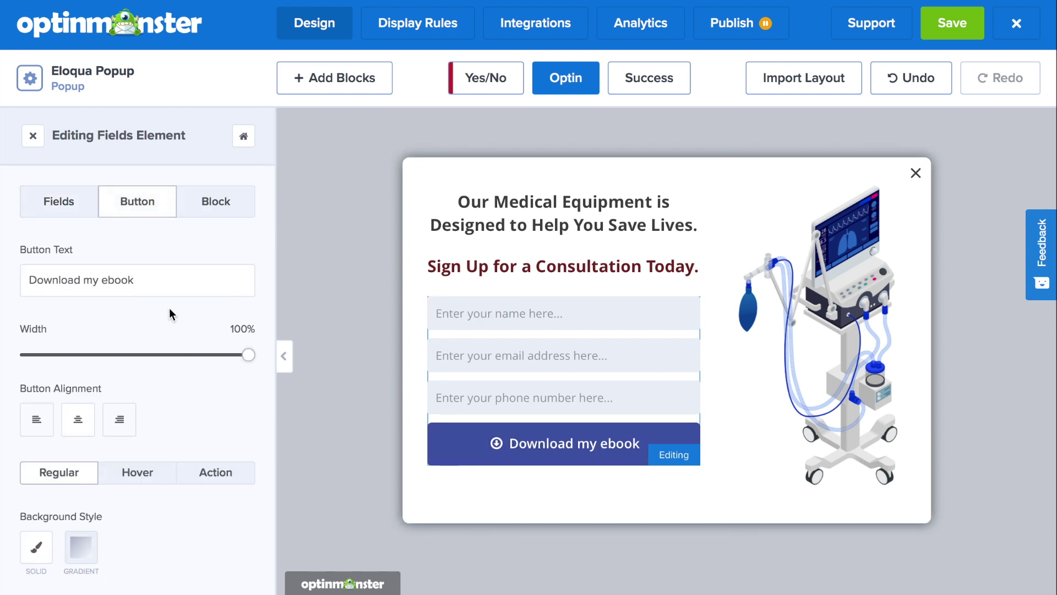
triple_click(146, 279)
text(Sign Up for a Consultation)
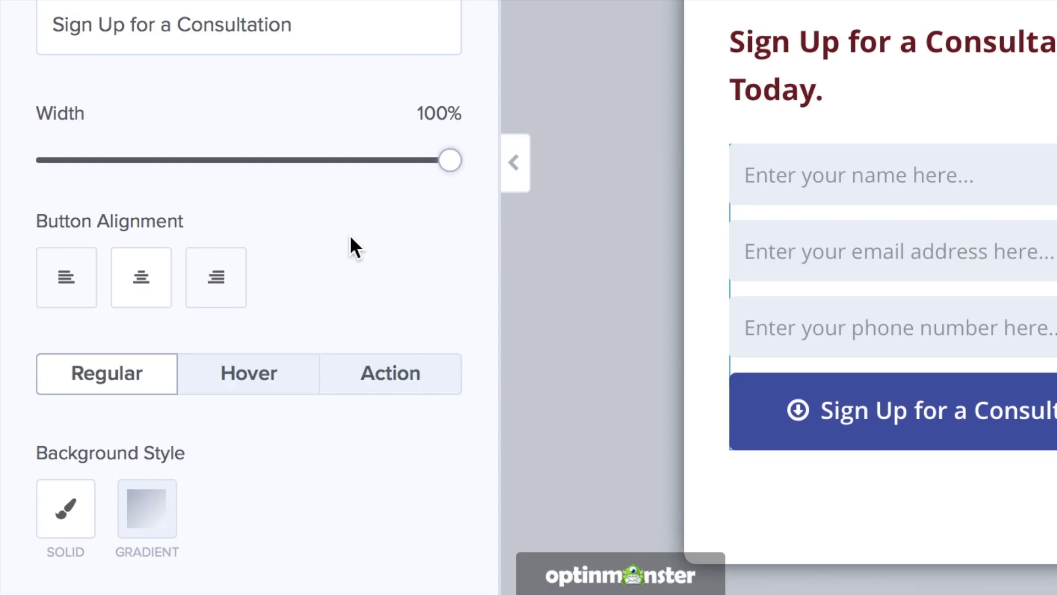
Step: Set the submit button's form success action to redirect to a URL
scroll(352, 243, down, 5)
click(391, 68)
scroll(412, 133, down, 2)
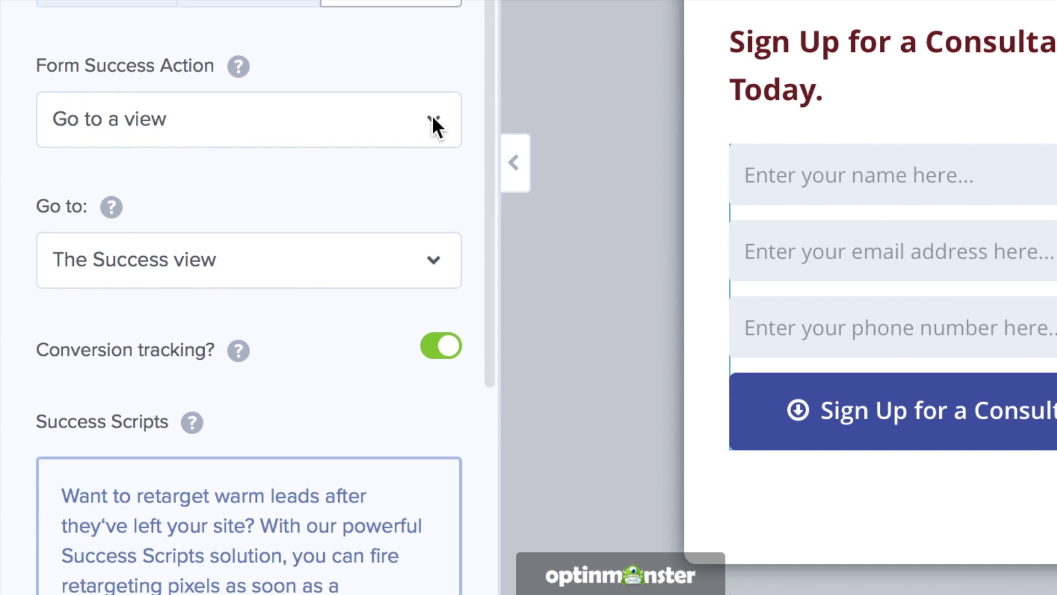
click(430, 120)
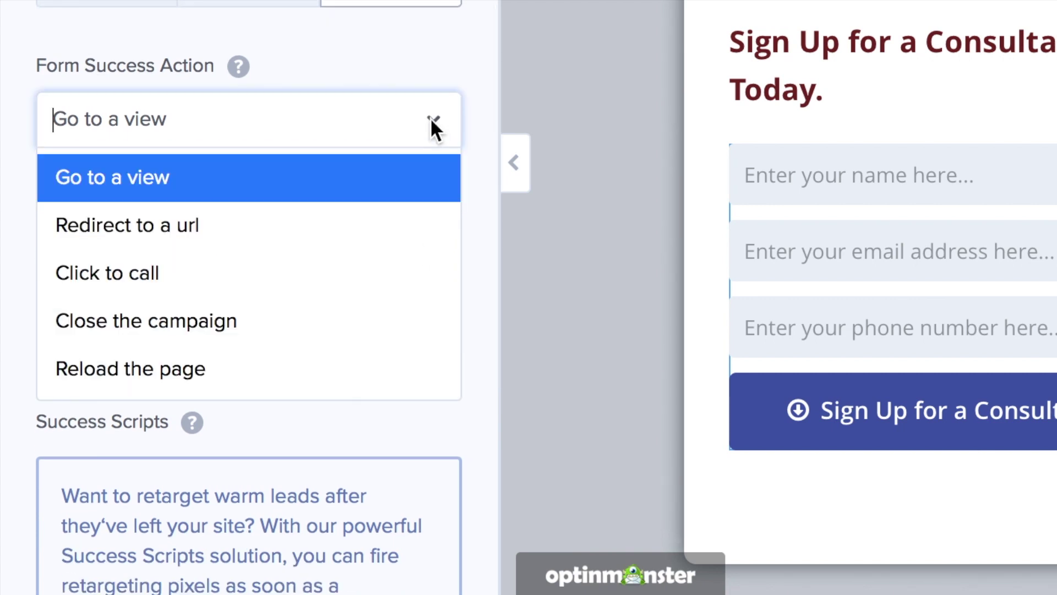
click(354, 229)
click(320, 263)
text(www.c)
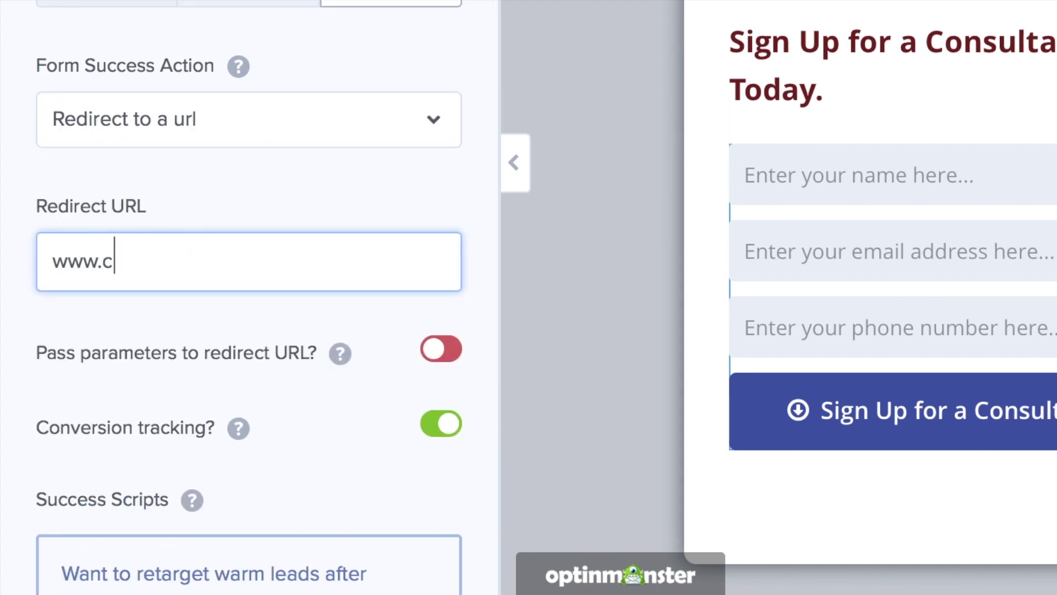
text(alendly.com/medicua)
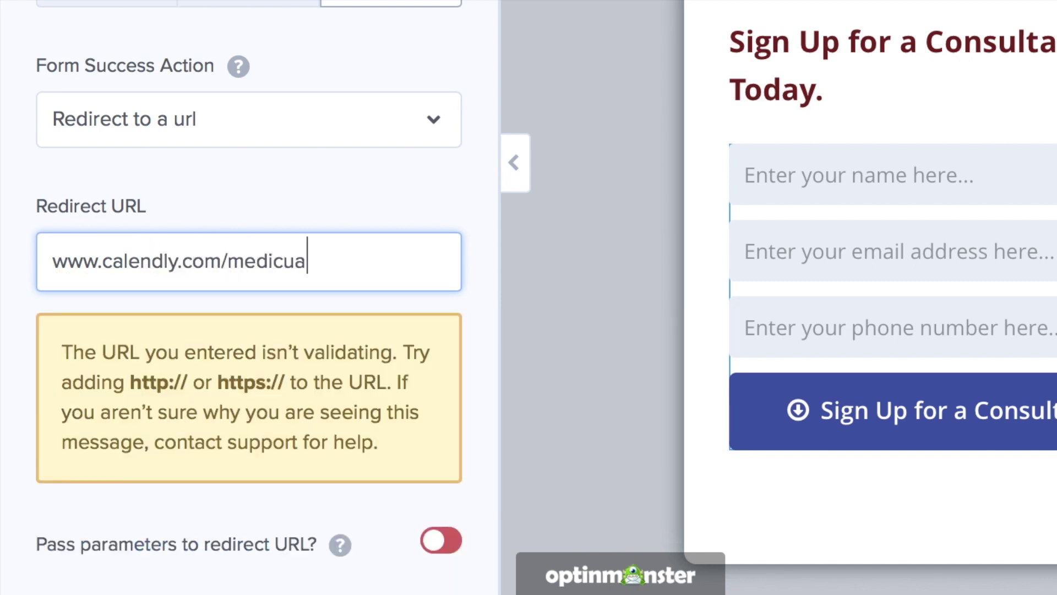
key(BackSpace)
key(BackSpace)
text(al-cons)
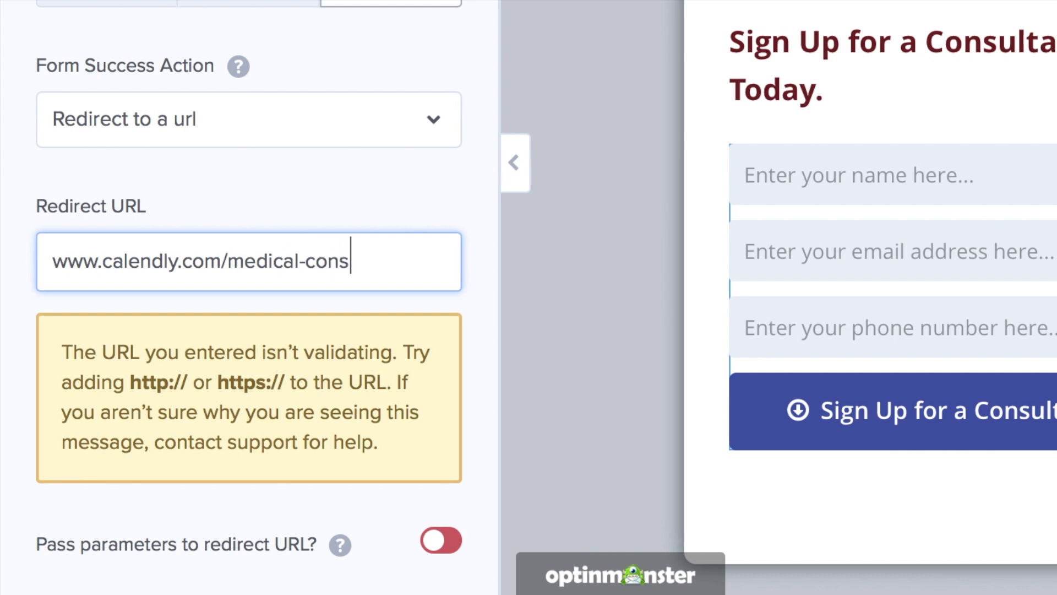
text(ulation)
key(BackSpace)
key(BackSpace)
key(BackSpace)
key(BackSpace)
text(ation)
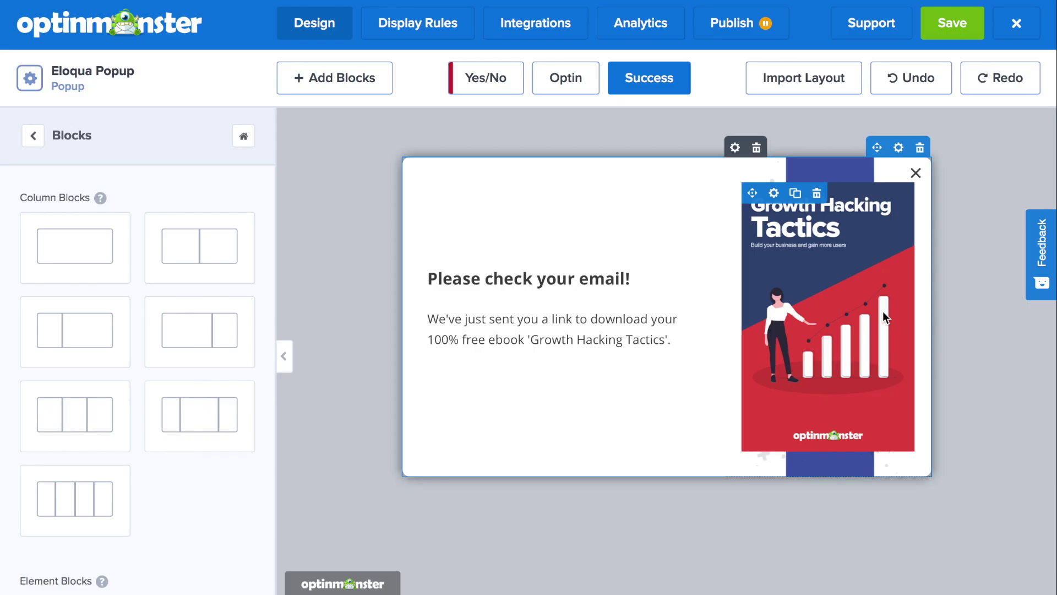
Step: Replace the ebook cover image in the Success view with the brown squiggly arrow image from the image library
click(883, 312)
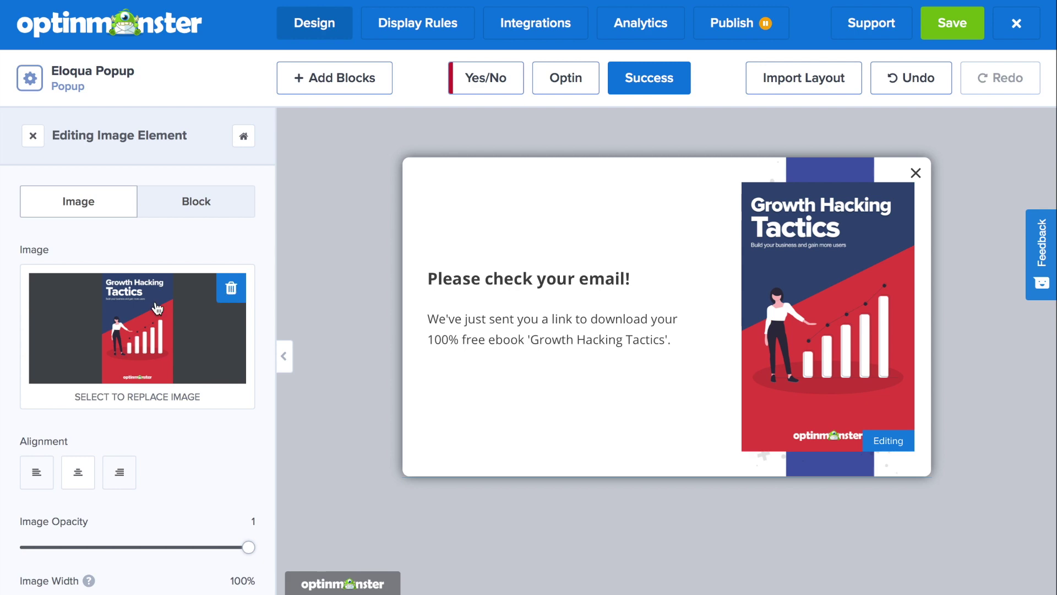
click(137, 318)
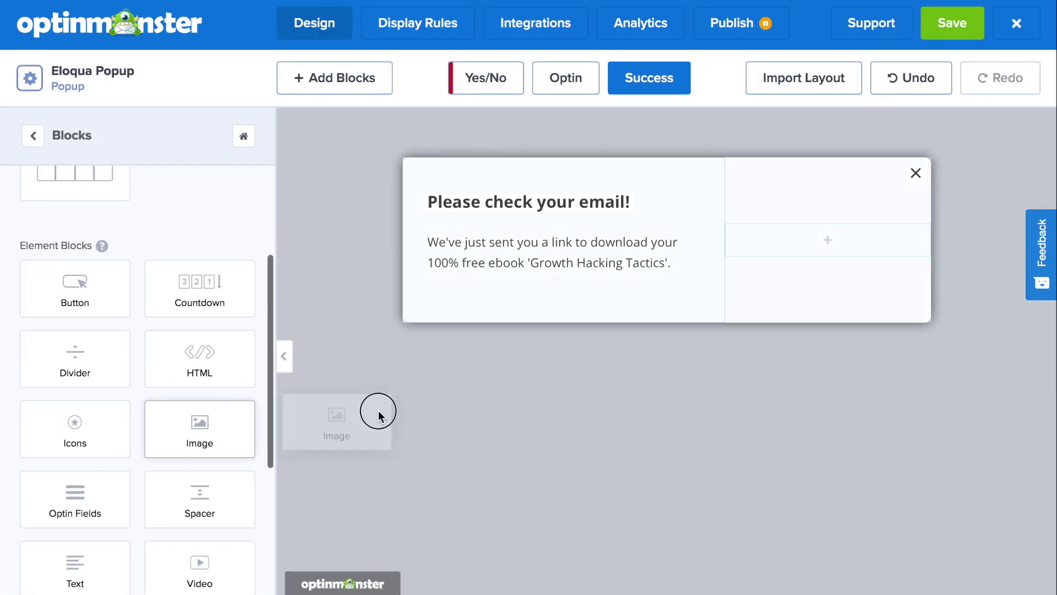
drag(378, 408, 845, 238)
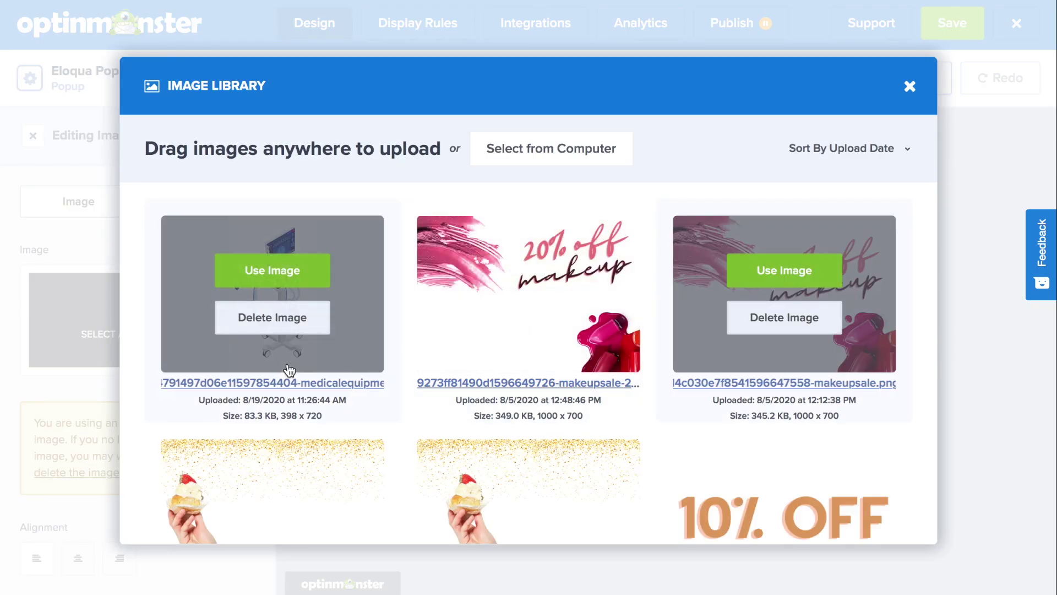
scroll(676, 427, down, 5)
click(731, 465)
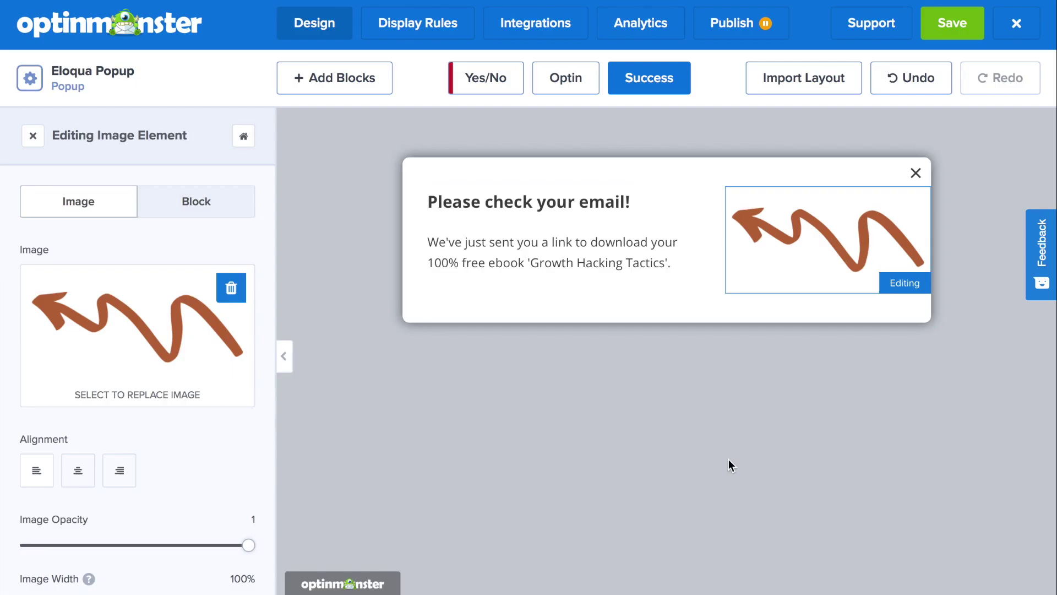
Step: Replace the success message's ebook download wording with "schedule your one-on-one consultation with one of our Medical Equipment Specialists."
click(603, 209)
click(625, 264)
drag(177, 389, 47, 366)
text(schedule your)
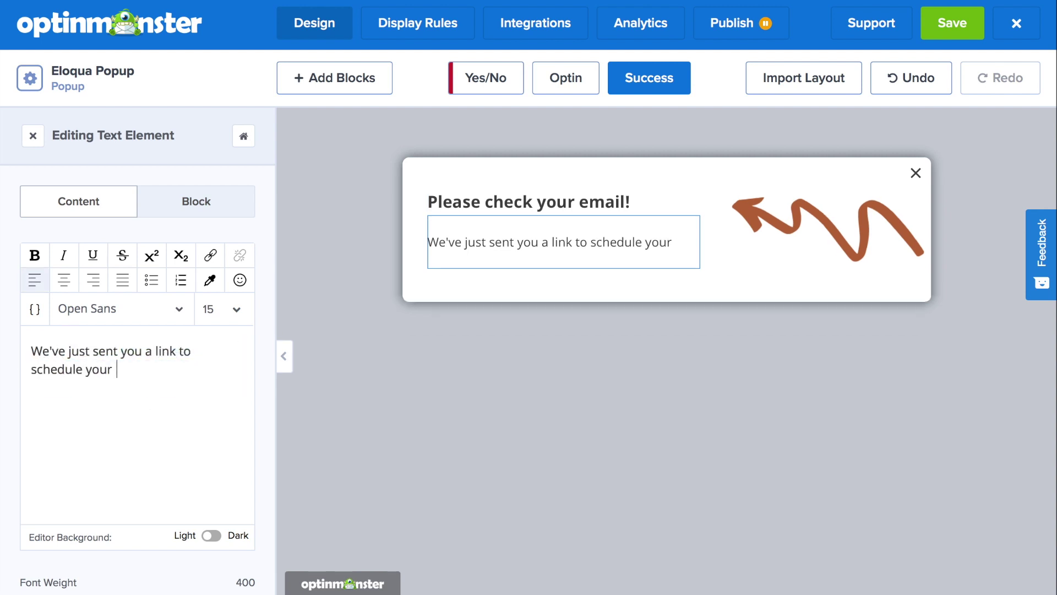
text( one-on-one consultation with)
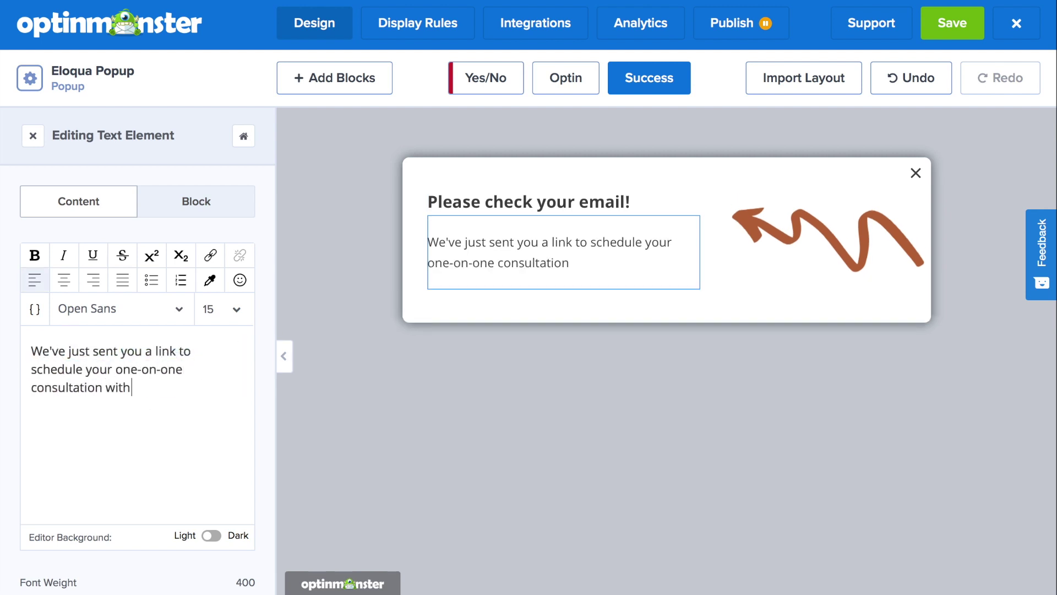
text( one of our Medical Equipment Specialists. we're)
Step: End the success message with the sentence "We're here to take care of YOU."
key(BackSpace)
key(BackSpace)
key(BackSpace)
key(BackSpace)
key(BackSpace)
text(W)
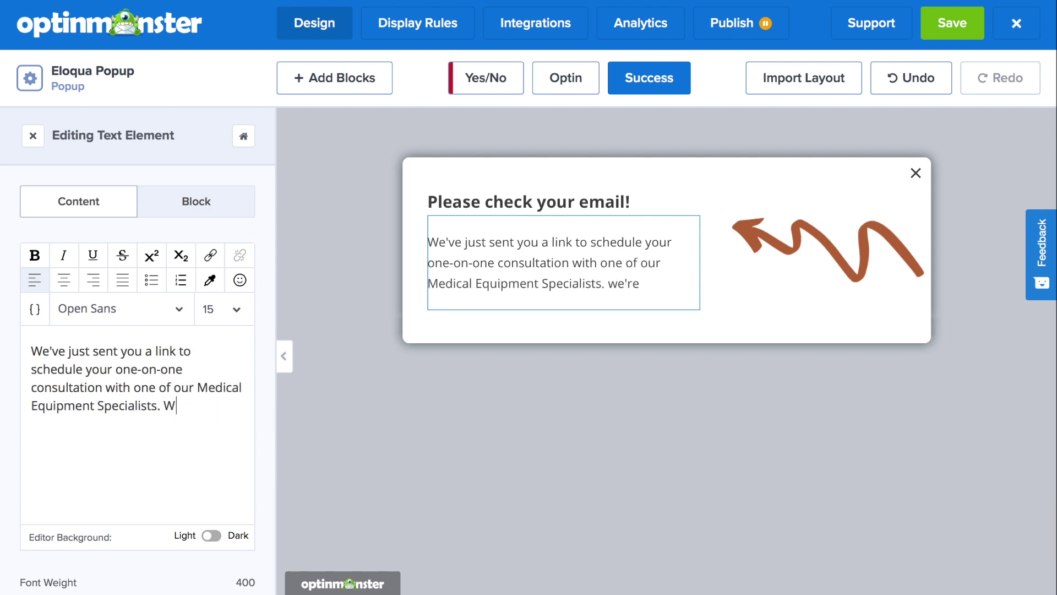
text(e're here to take care of YOU.)
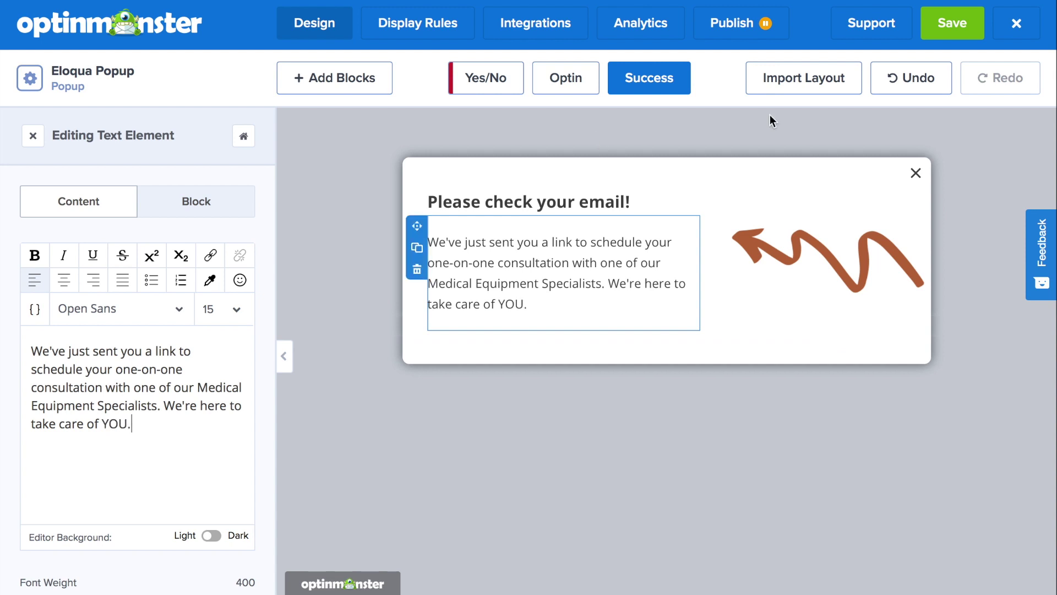
Step: Review the campaign's display rules, examining the Popular, Trigger, Targeting, Personalization and Ecommerce rule categories
click(431, 35)
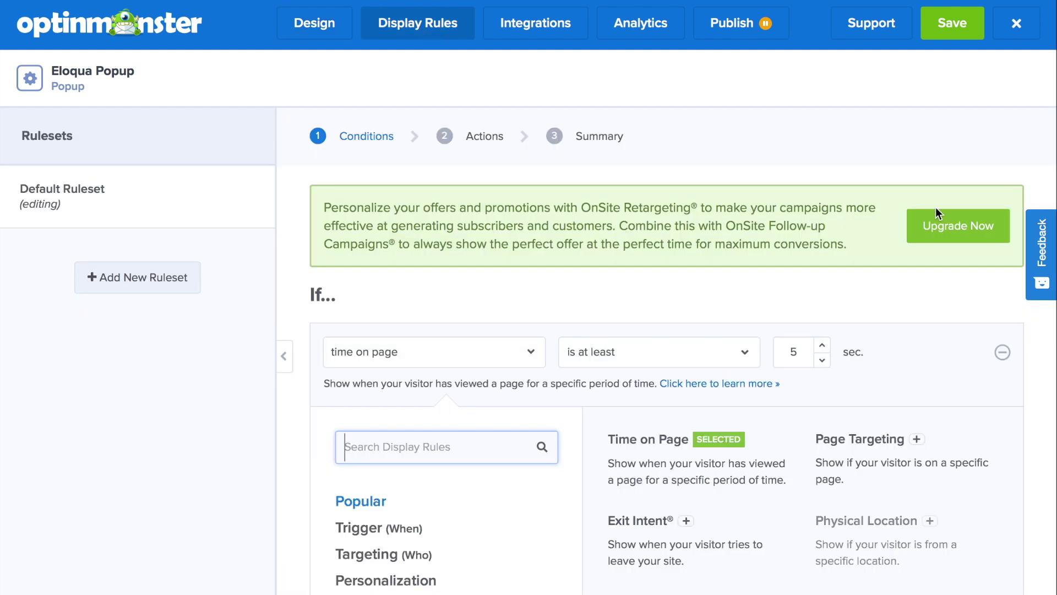
scroll(883, 323, down, 4)
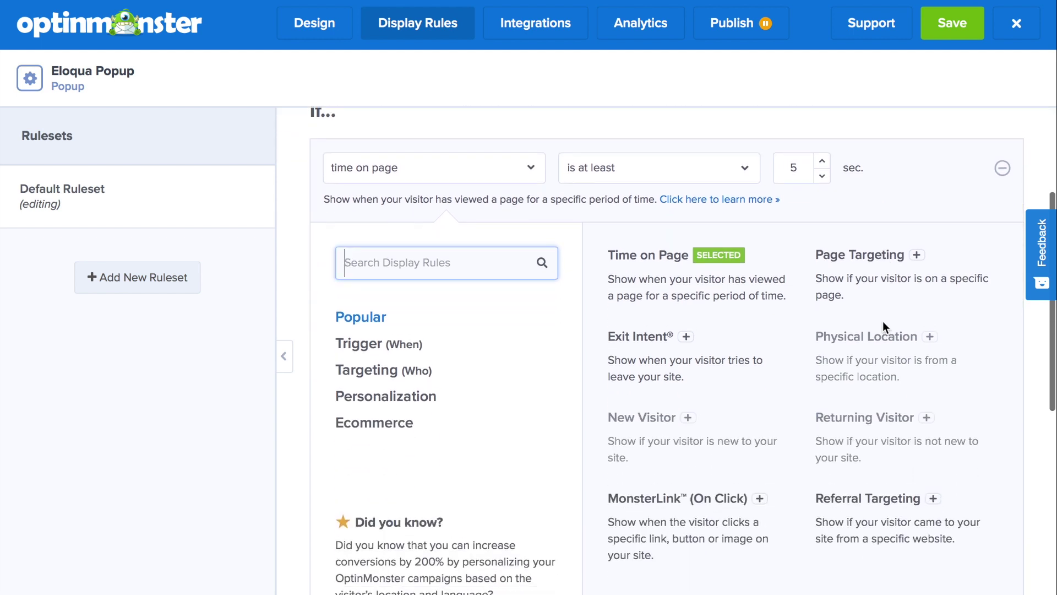
scroll(885, 328, down, 1)
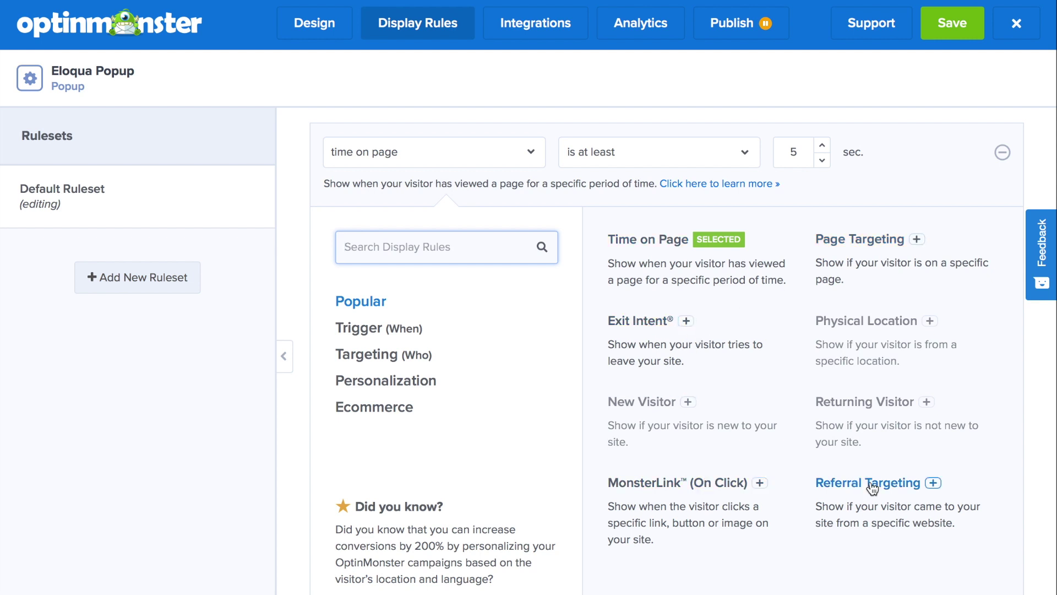
scroll(872, 488, down, 1)
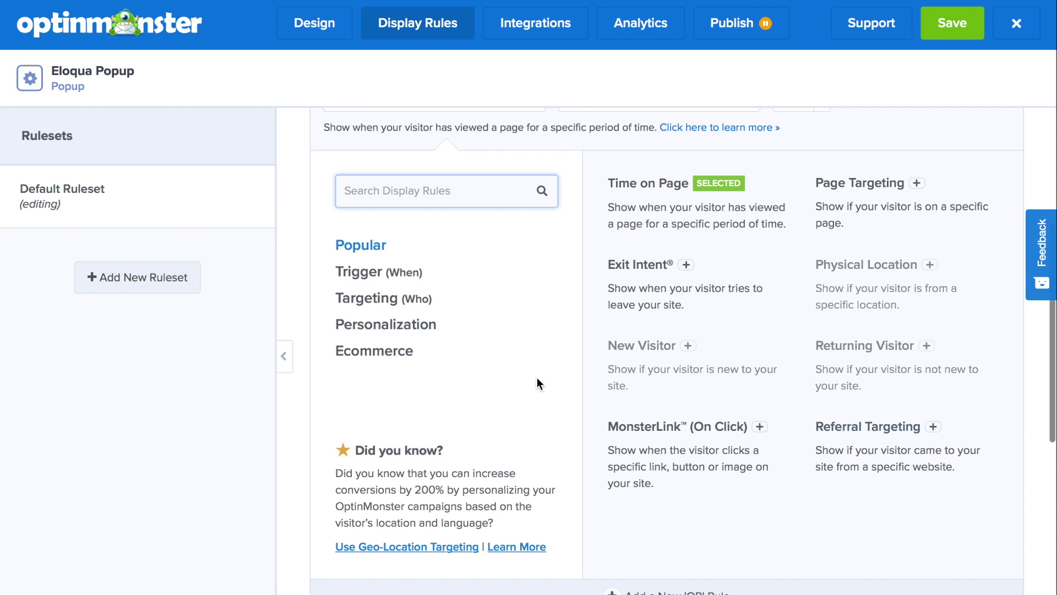
click(384, 274)
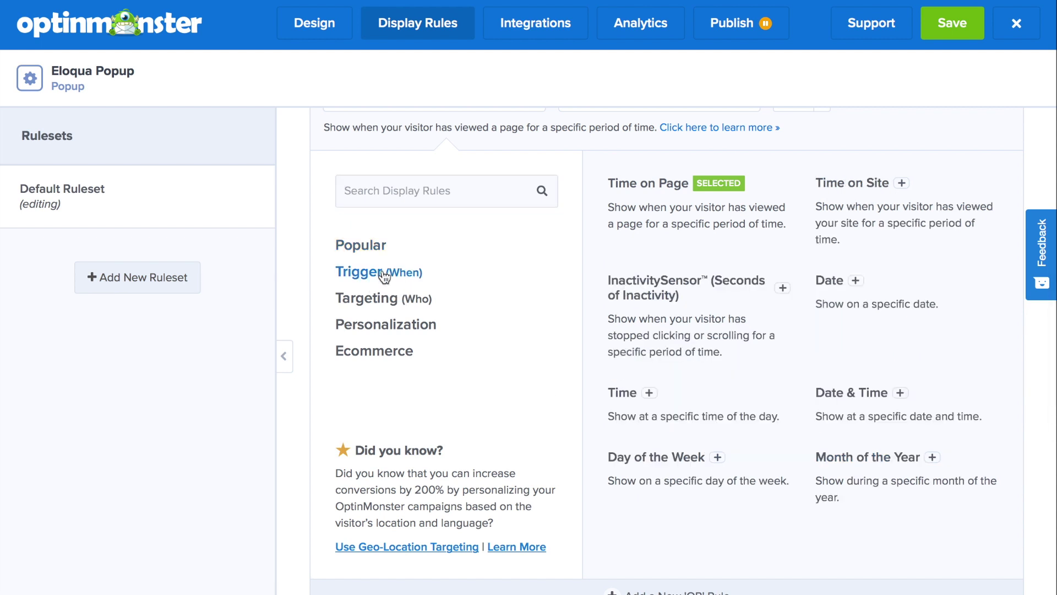
click(381, 301)
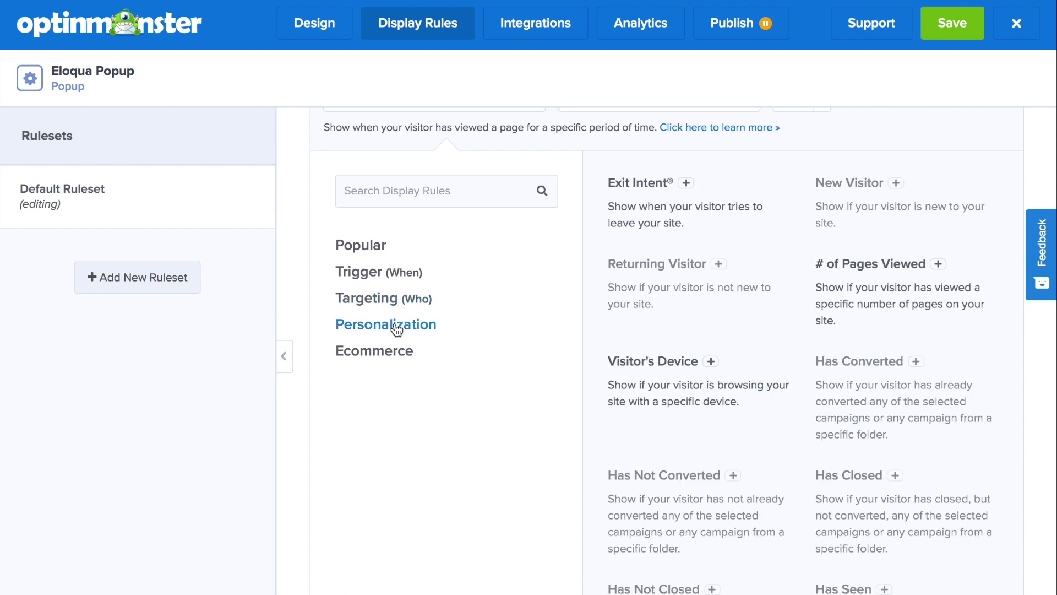
scroll(435, 315, down, 1)
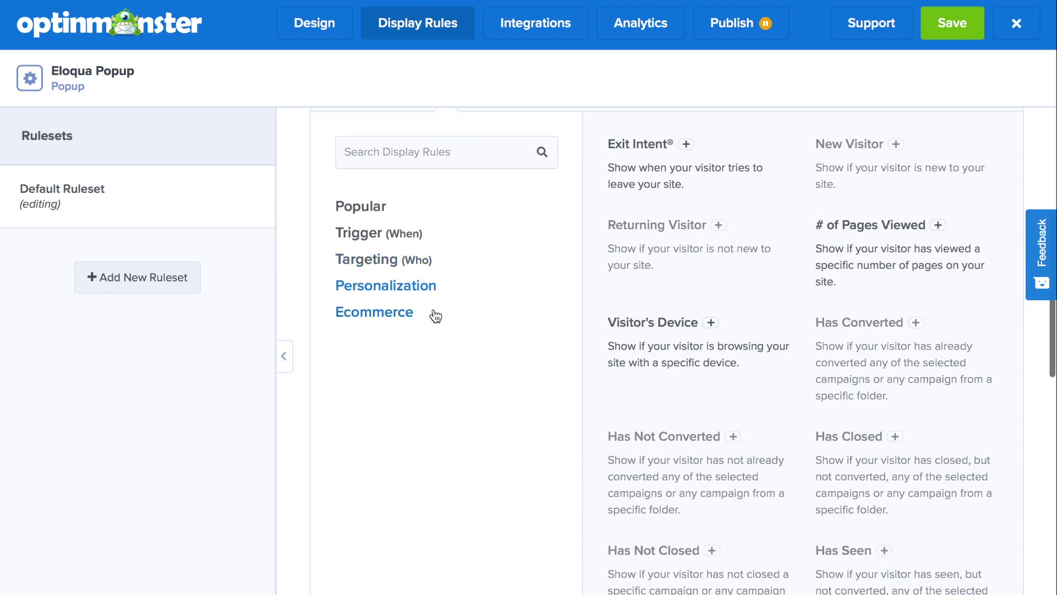
click(381, 320)
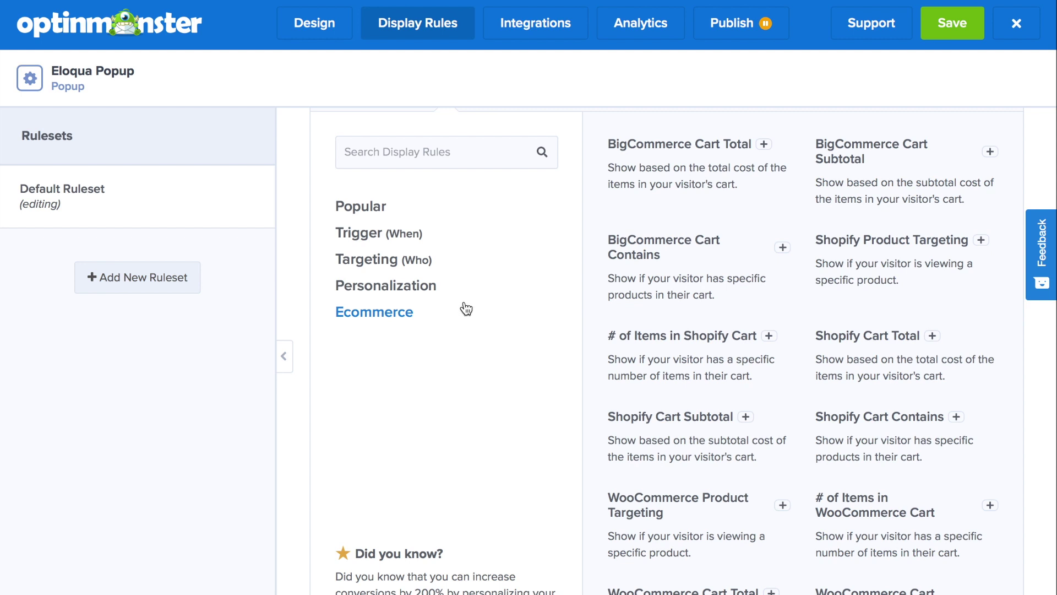
scroll(540, 353, down, 3)
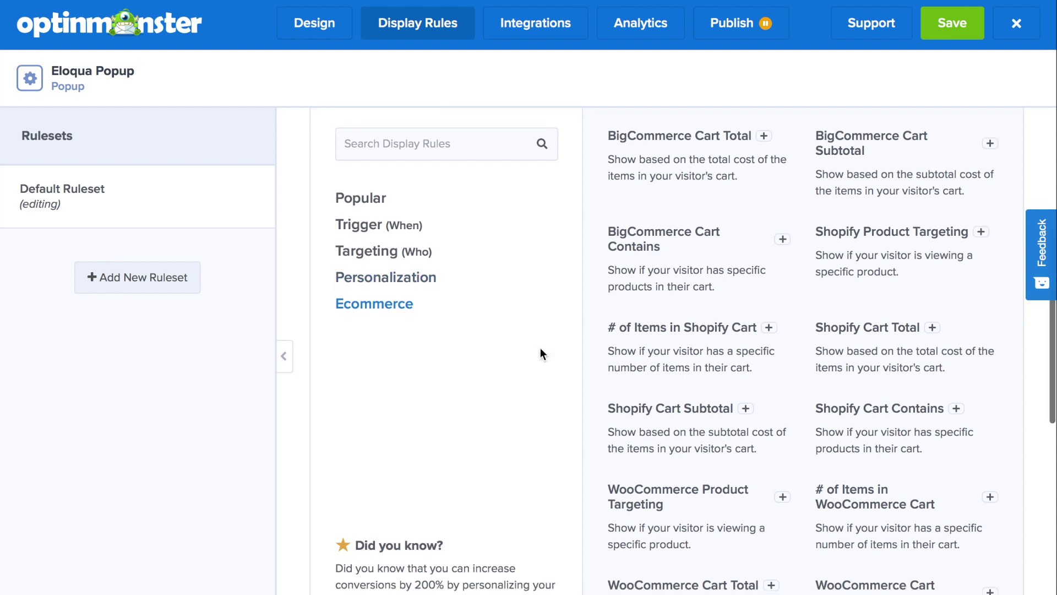
scroll(541, 353, down, 2)
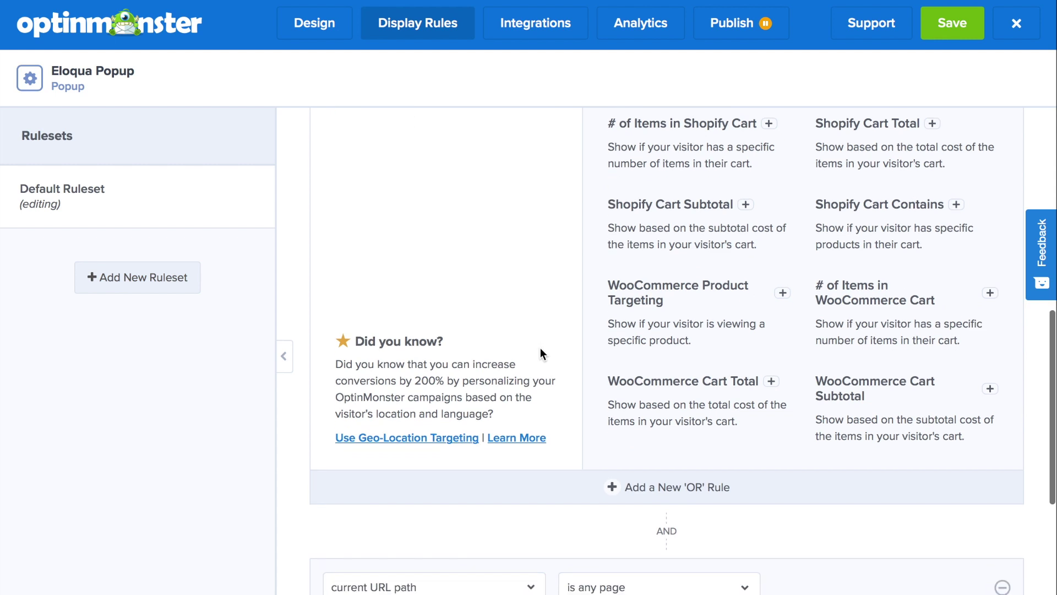
scroll(540, 348, down, 1)
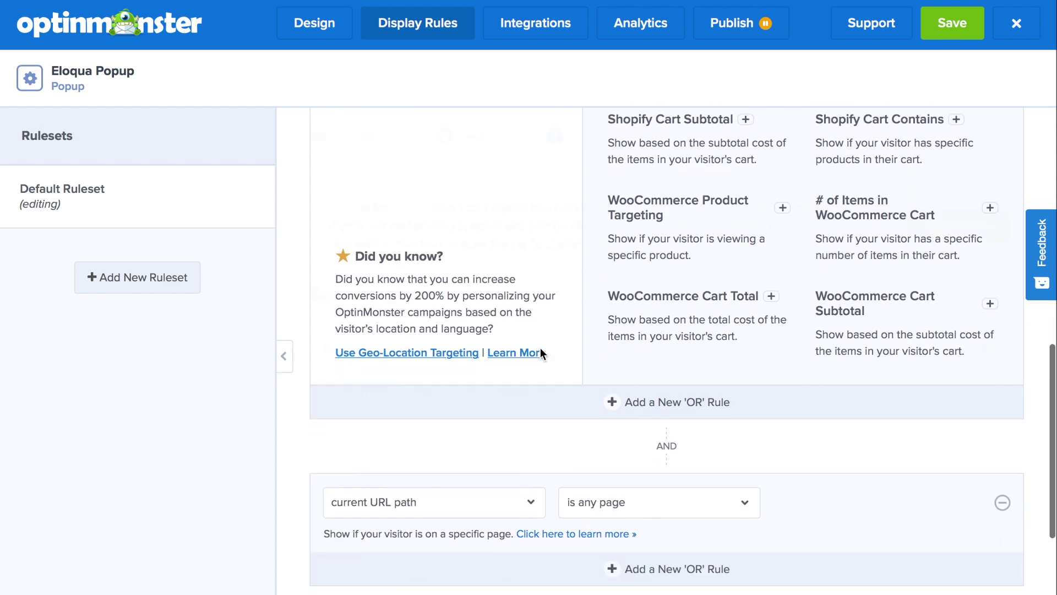
Step: Start a new integration for the campaign with Eloqua as the email provider and look through its registration fields
click(528, 33)
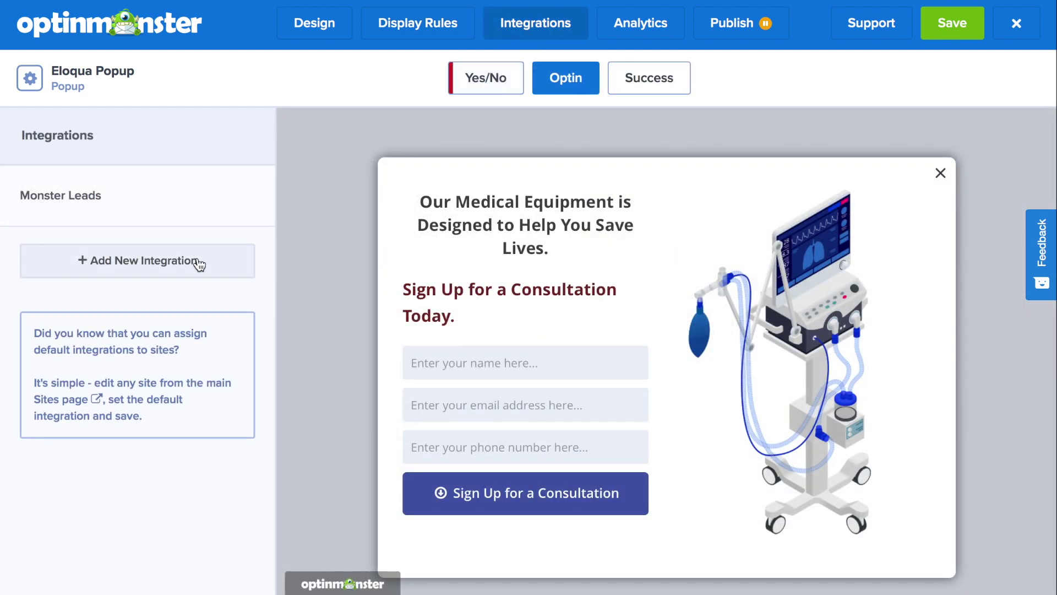
click(194, 269)
click(180, 237)
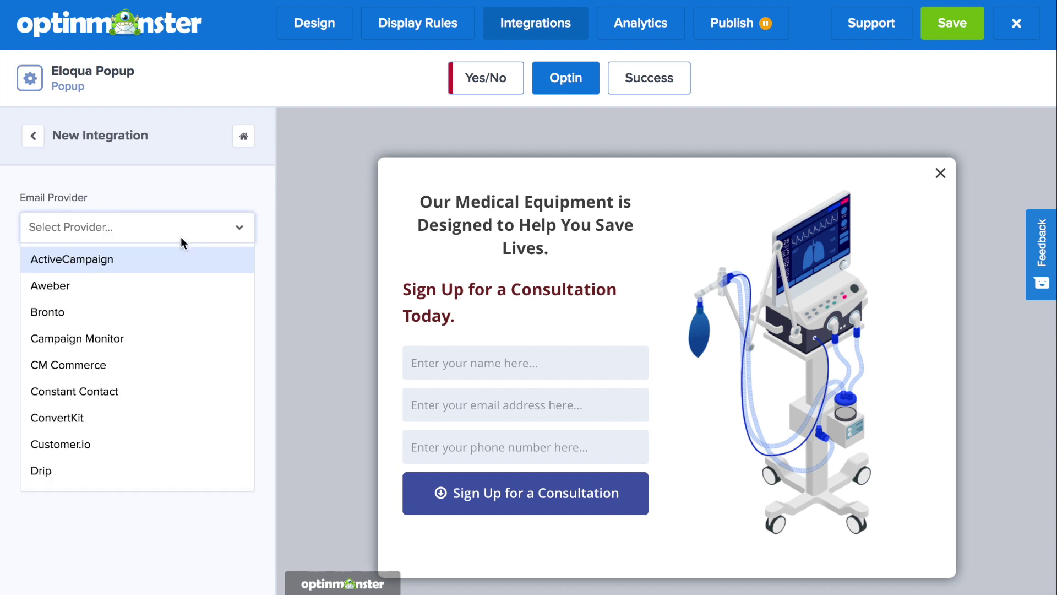
text(Elo)
click(160, 262)
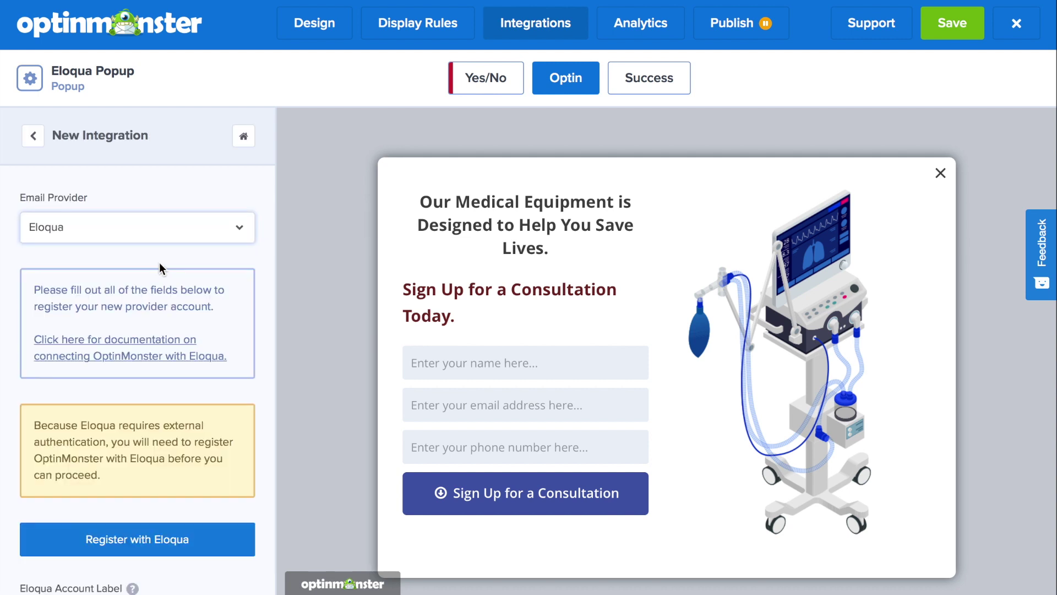
scroll(170, 327, down, 3)
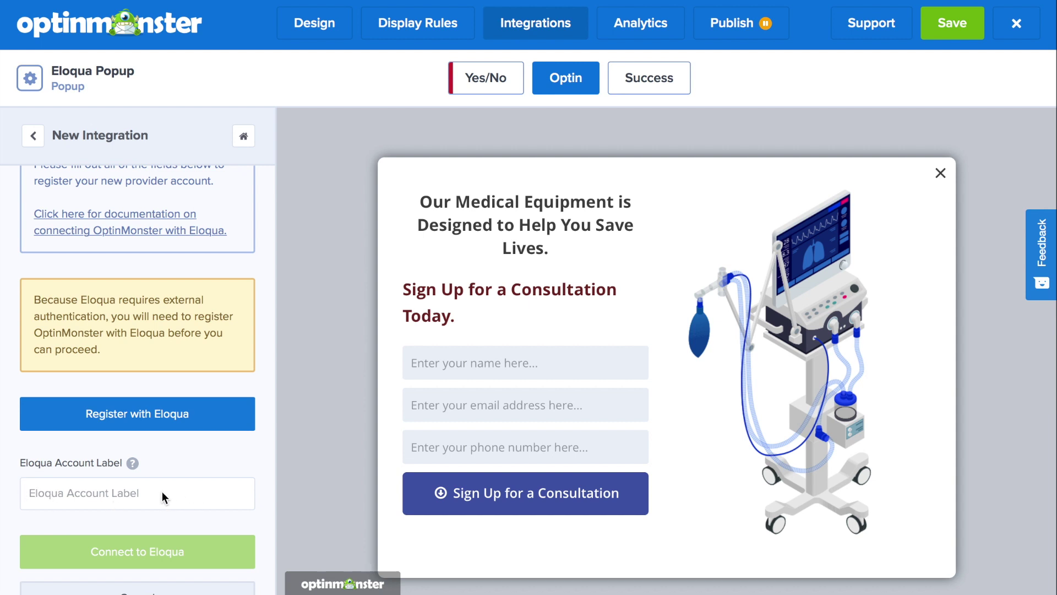
Step: Set the campaign's publish status to Live and save the campaign, after checking its analytics connections
click(665, 31)
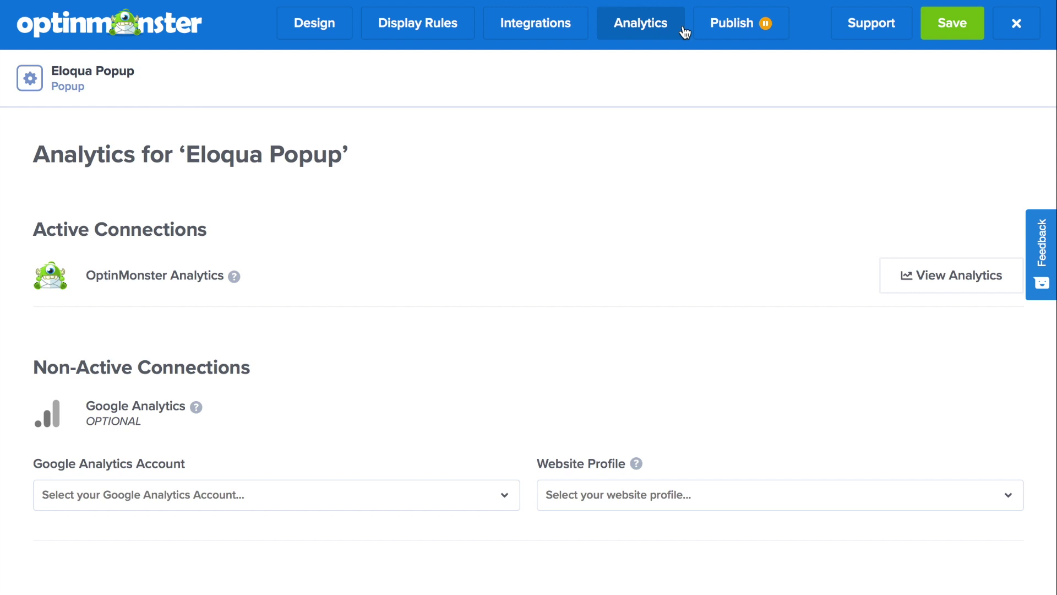
click(745, 20)
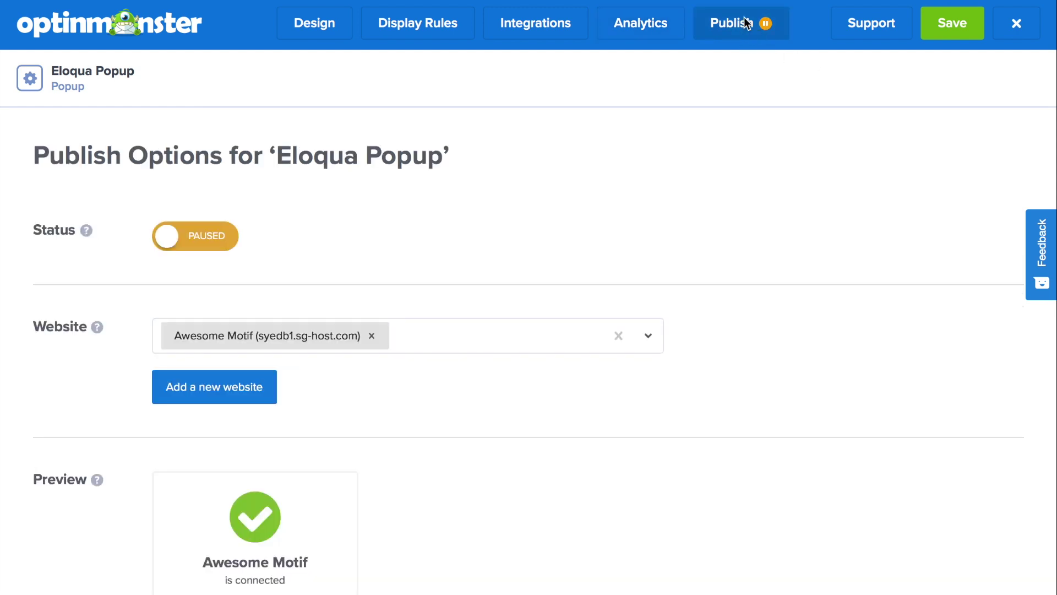
click(224, 246)
click(951, 23)
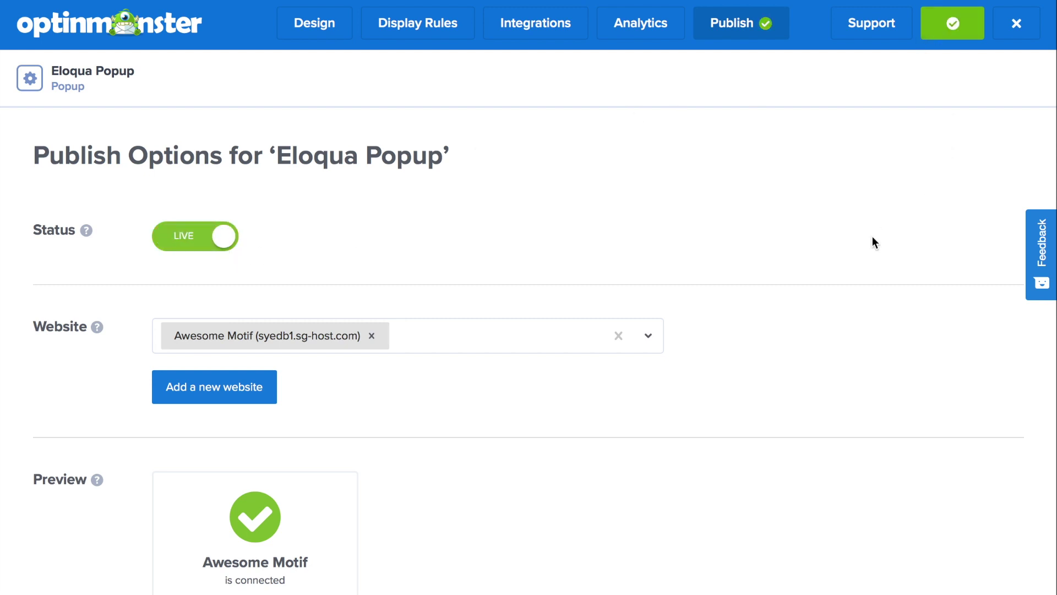
Step: Preview the published popup on the Awesome Motif website
scroll(874, 241, down, 3)
click(310, 489)
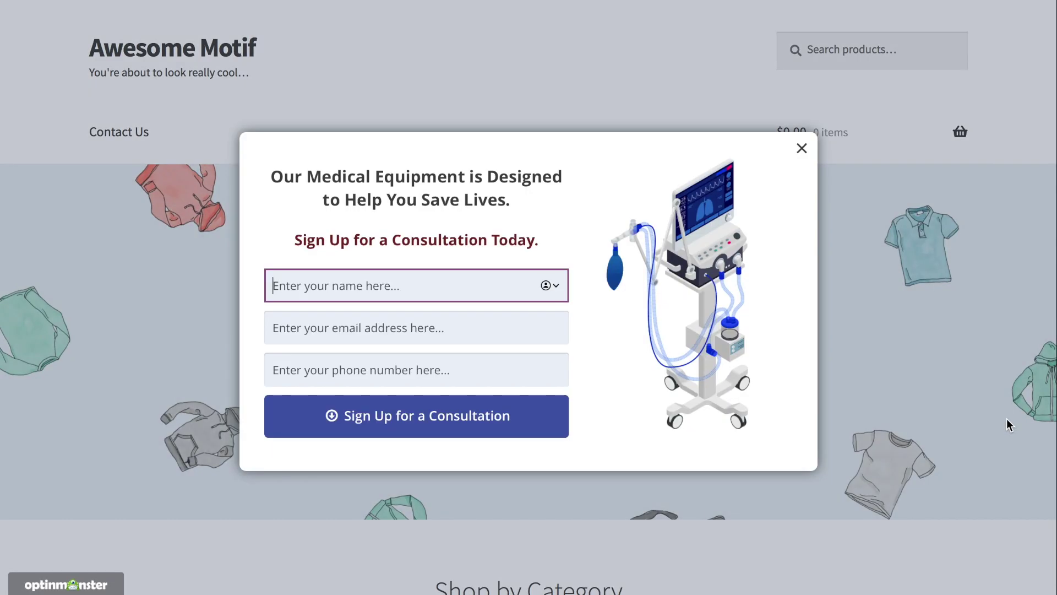